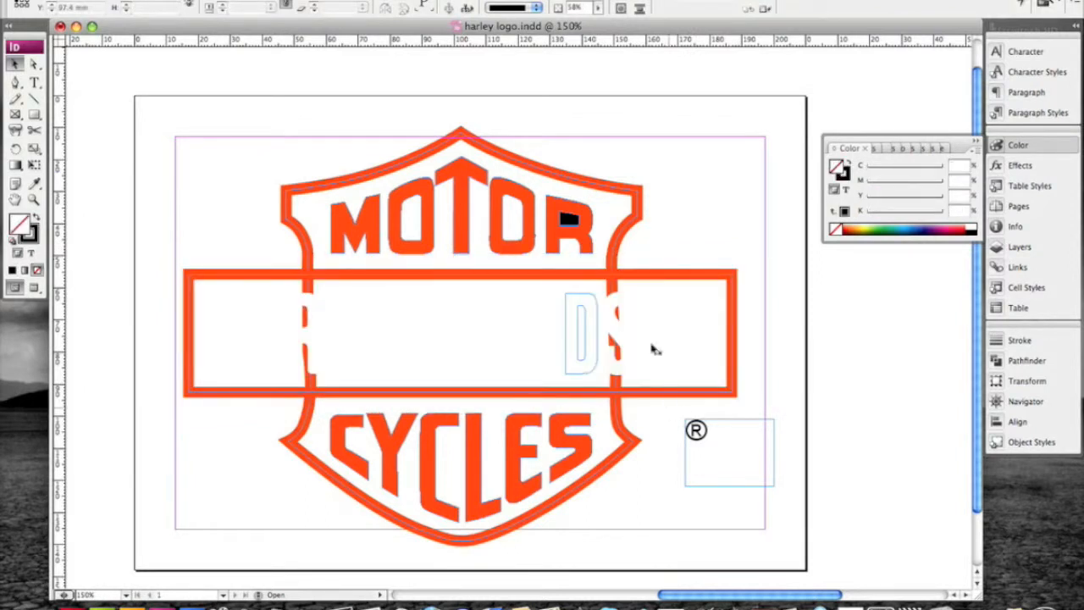
- Convert the fill of the R's counter in MOTOR to CMYK and make it white, with all four values at 0%
left_click(571, 220)
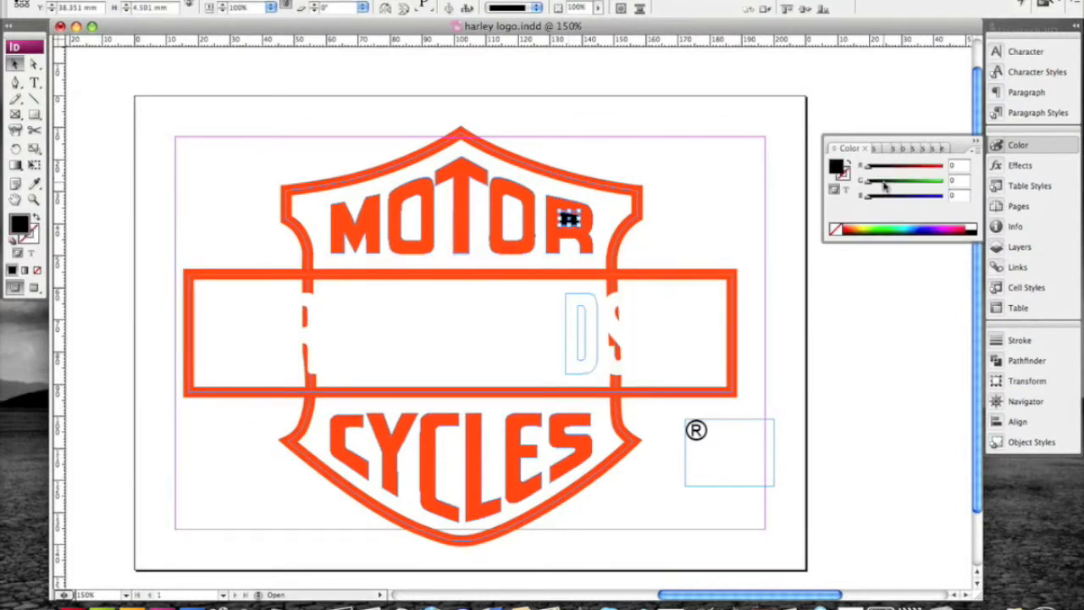
left_click(974, 150)
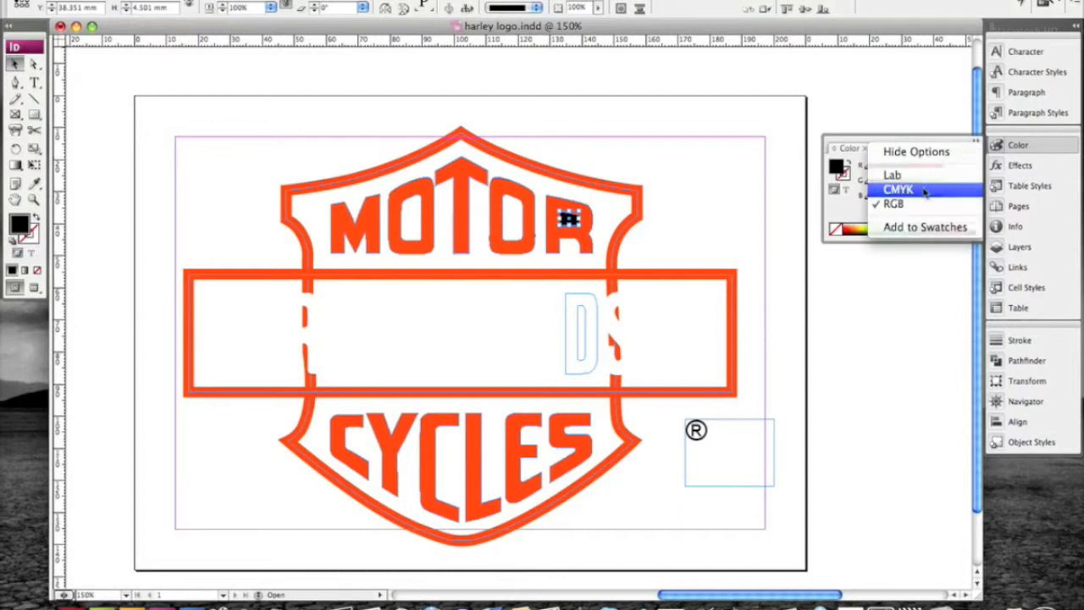
left_click(940, 186)
left_click_drag(936, 214, 861, 187)
left_click_drag(925, 169, 853, 172)
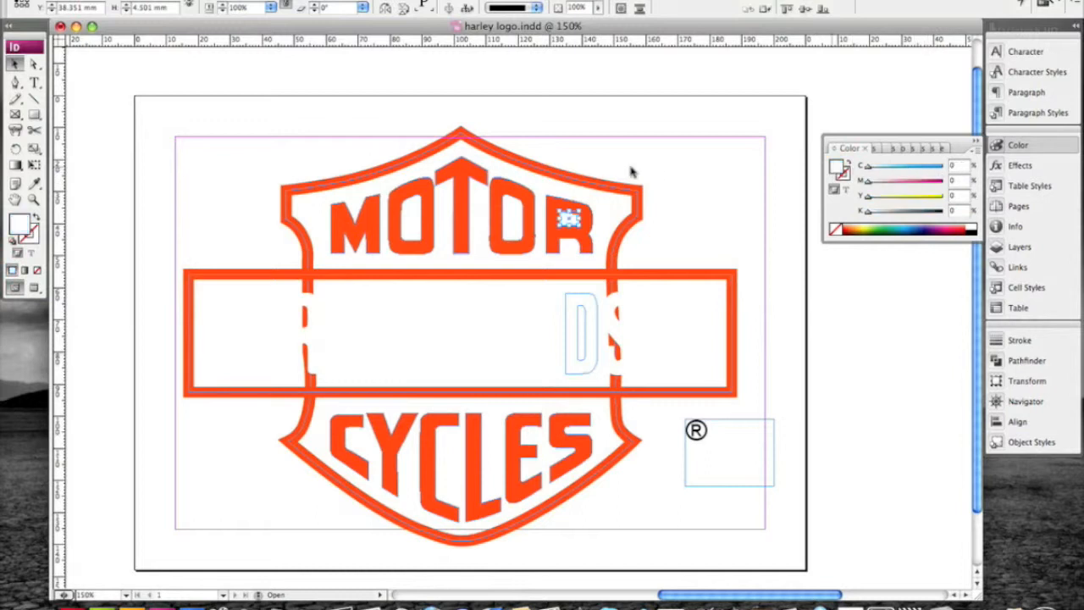
- Fill all the MOTOR, HARLEY-DAVIDSON and CYCLES lettering with CMYK black: C, M and Y 0%, K 100%
left_click(586, 214)
left_click(529, 195, "shift")
left_click(451, 176, "shift")
left_click(395, 193, "shift")
left_click(378, 209, "shift")
left_click(359, 431, "shift")
left_click(383, 433, "shift")
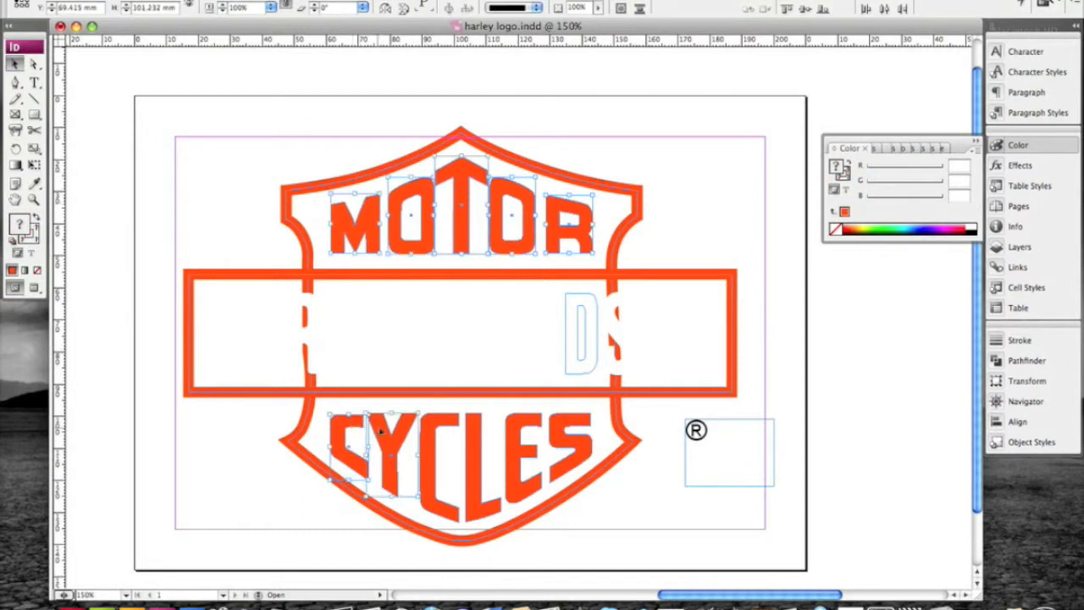
left_click(428, 449, "shift")
left_click(485, 447, "shift")
left_click(516, 447, "shift")
left_click(561, 436, "shift")
left_click(616, 327, "shift")
left_click(689, 326, "shift")
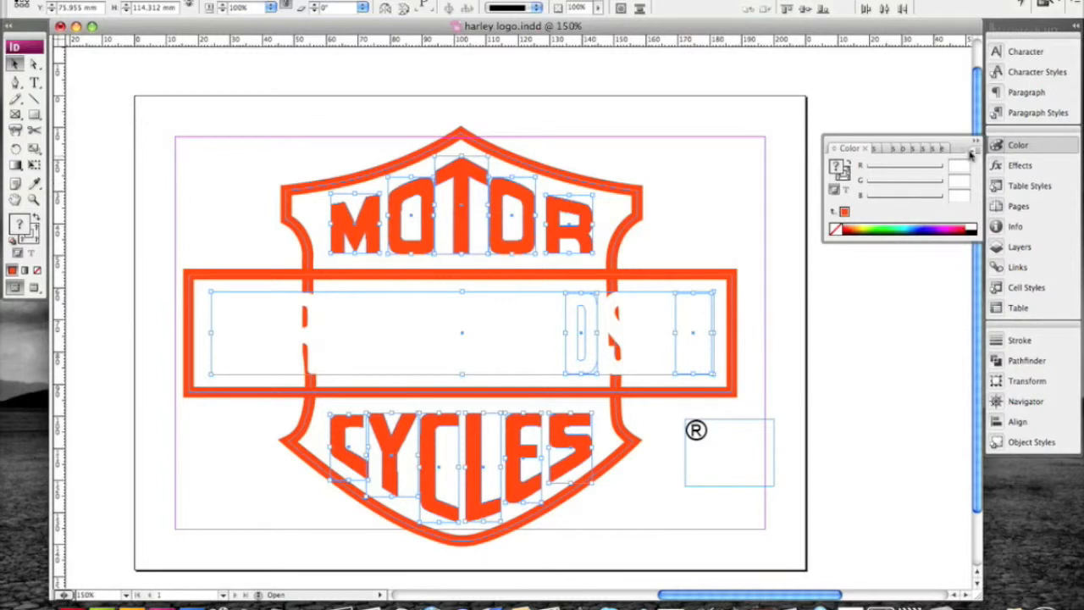
left_click(969, 153)
left_click(923, 189)
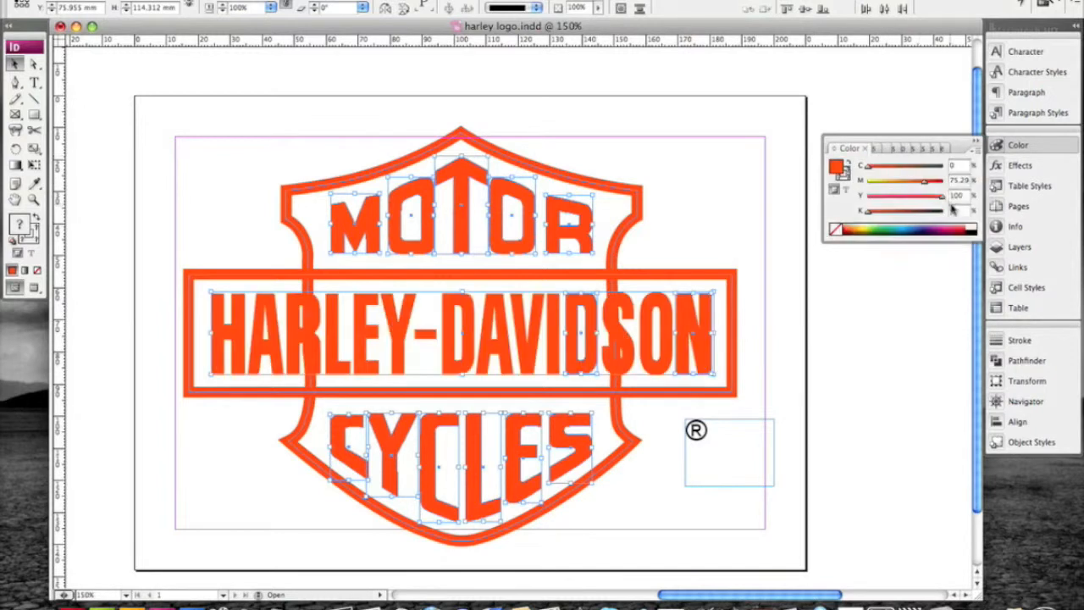
left_click_drag(941, 198, 859, 199)
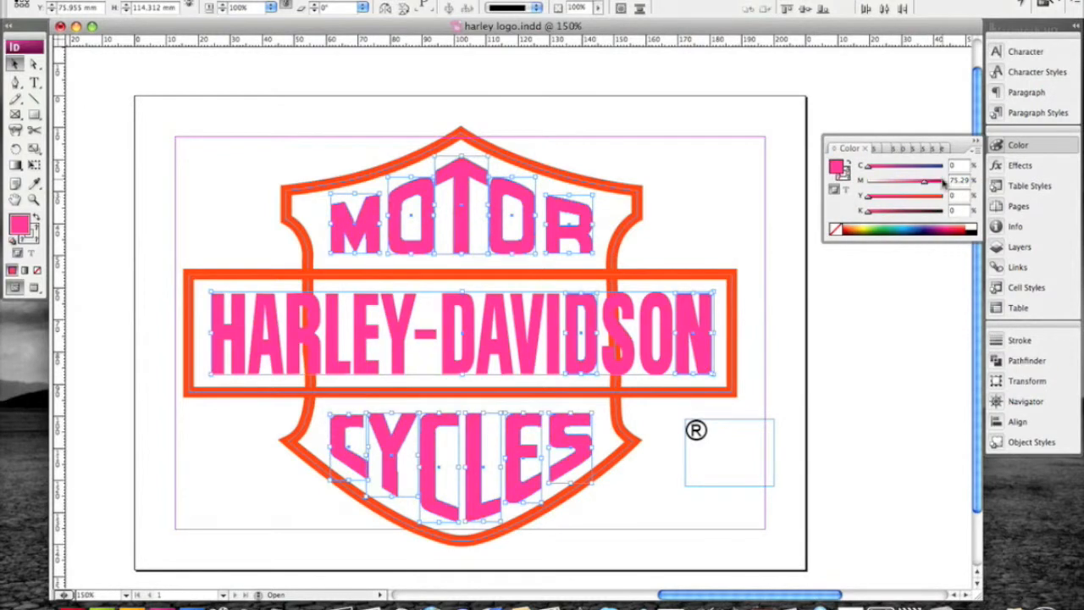
left_click_drag(926, 182, 955, 220)
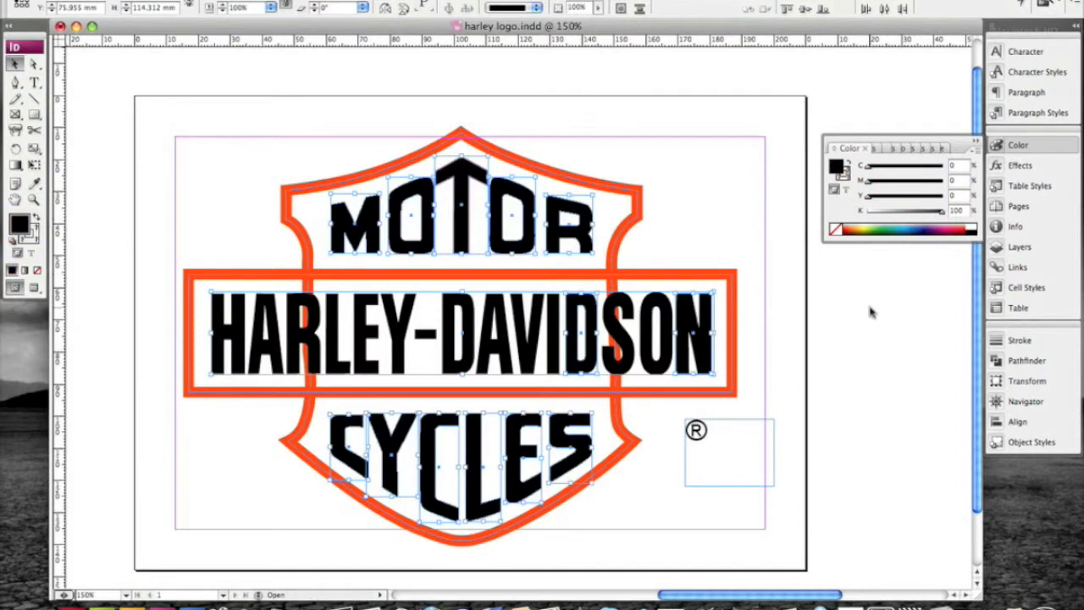
left_click(871, 312)
- Set the strokes of the shield outline and the banner frame to CMYK black: C, M and Y 0%, K 100%
left_click(548, 176)
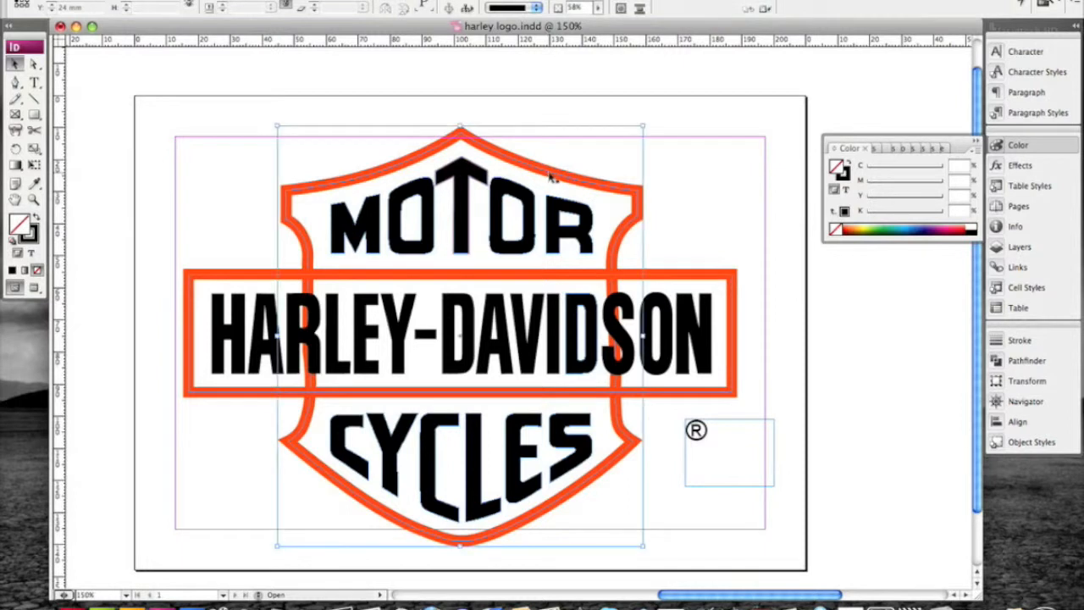
left_click(664, 277, "shift")
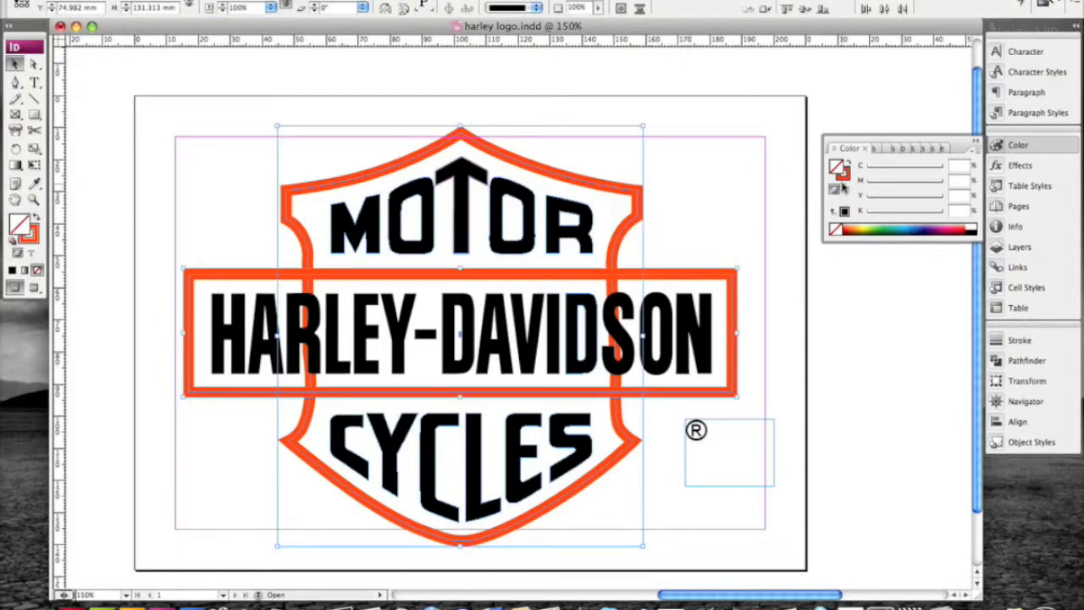
left_click(843, 176)
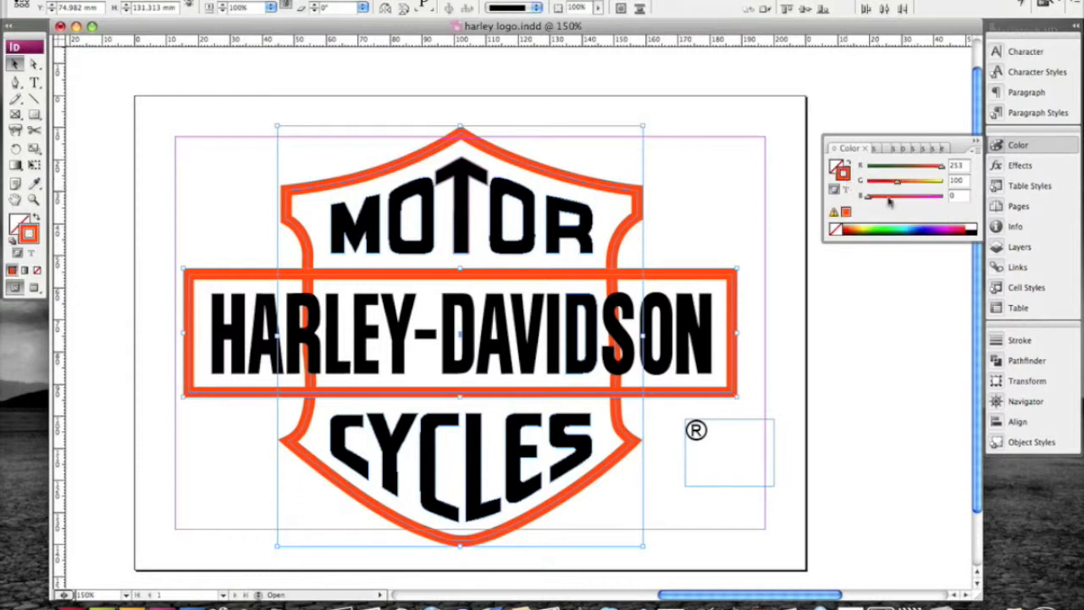
left_click(973, 153)
left_click(915, 194)
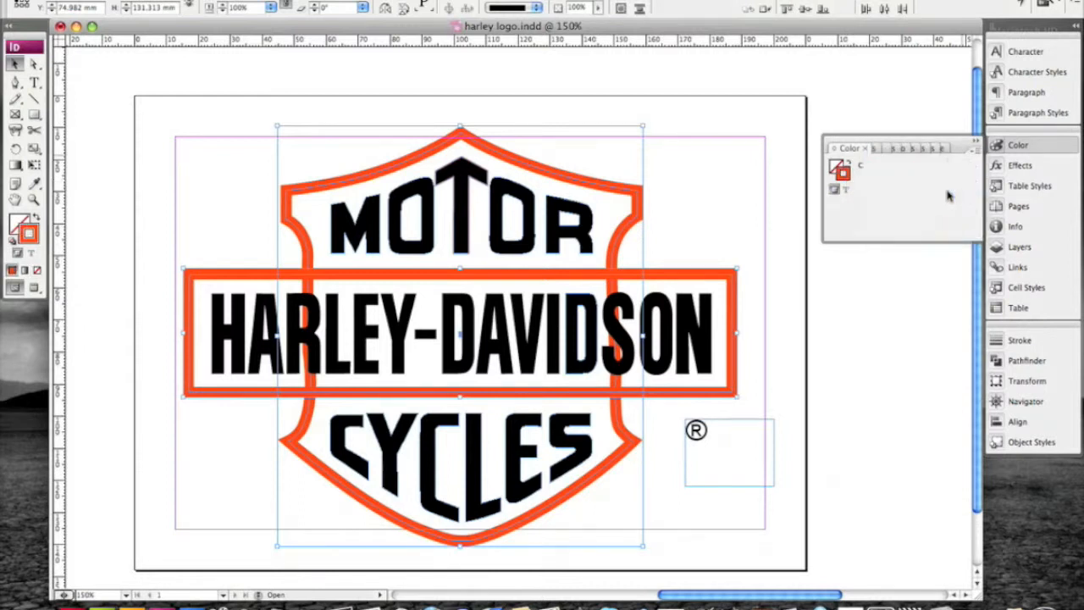
left_click_drag(926, 184, 867, 181)
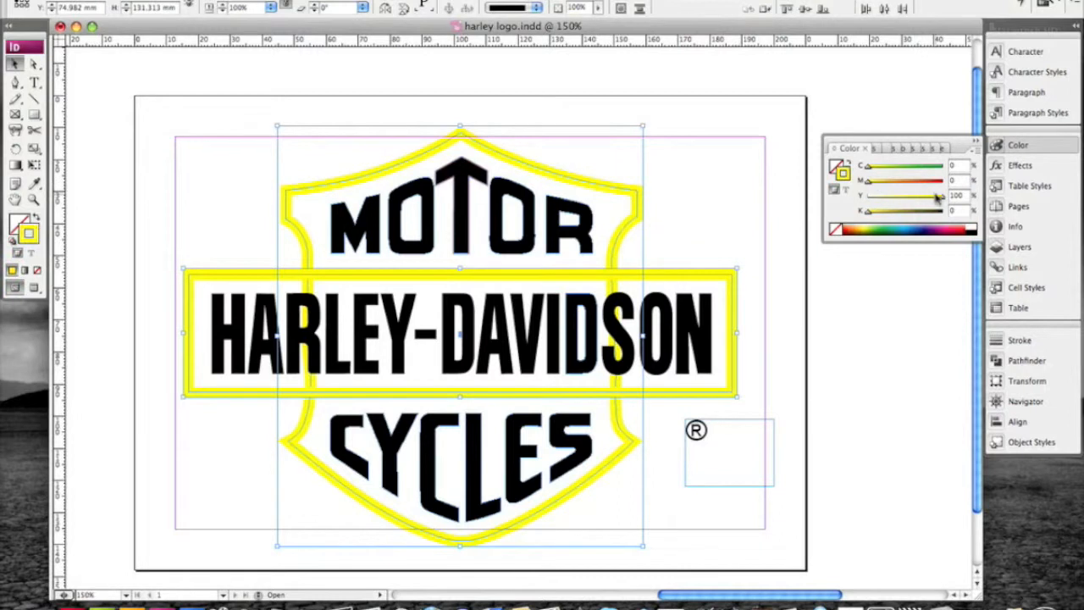
mouse_move(942, 197)
left_mouse_down()
mouse_move(864, 197)
mouse_move(941, 210)
left_mouse_up()
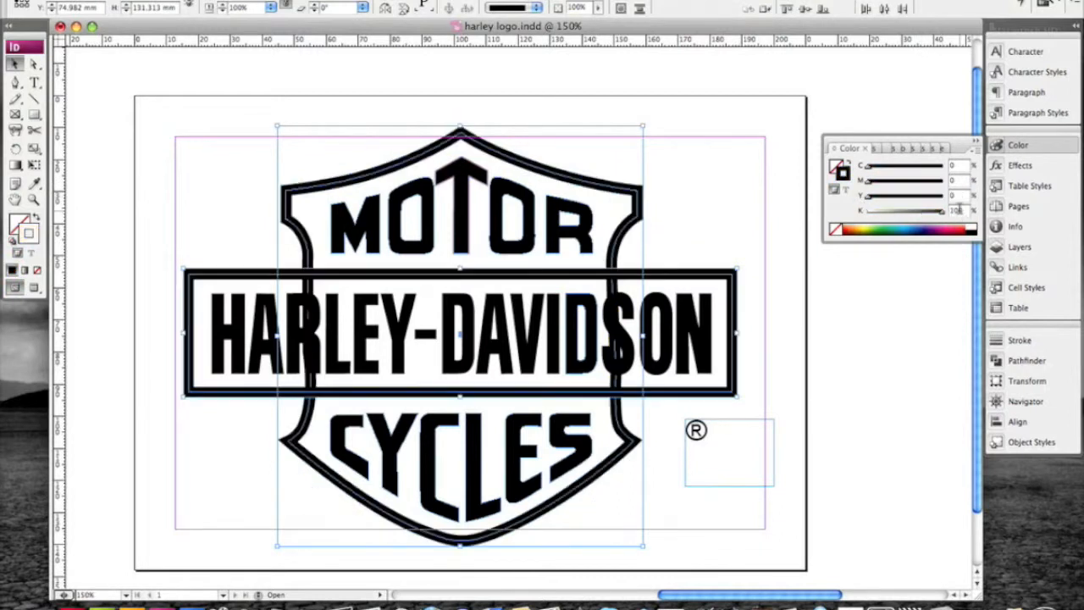
left_click(808, 349)
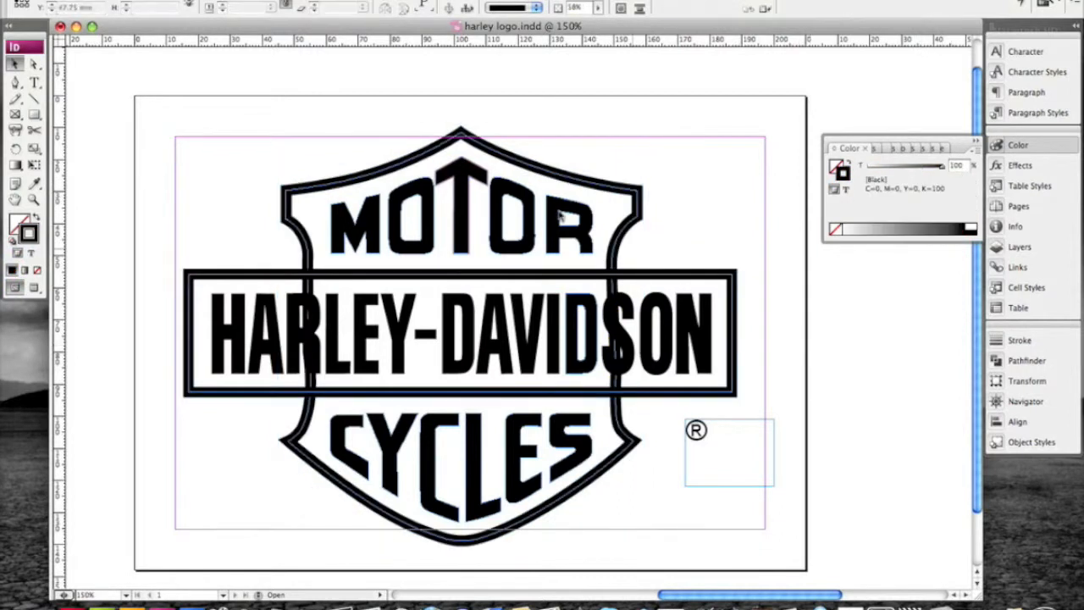
- Remove the orange stroke from the letter T in MOTOR
left_click(468, 180)
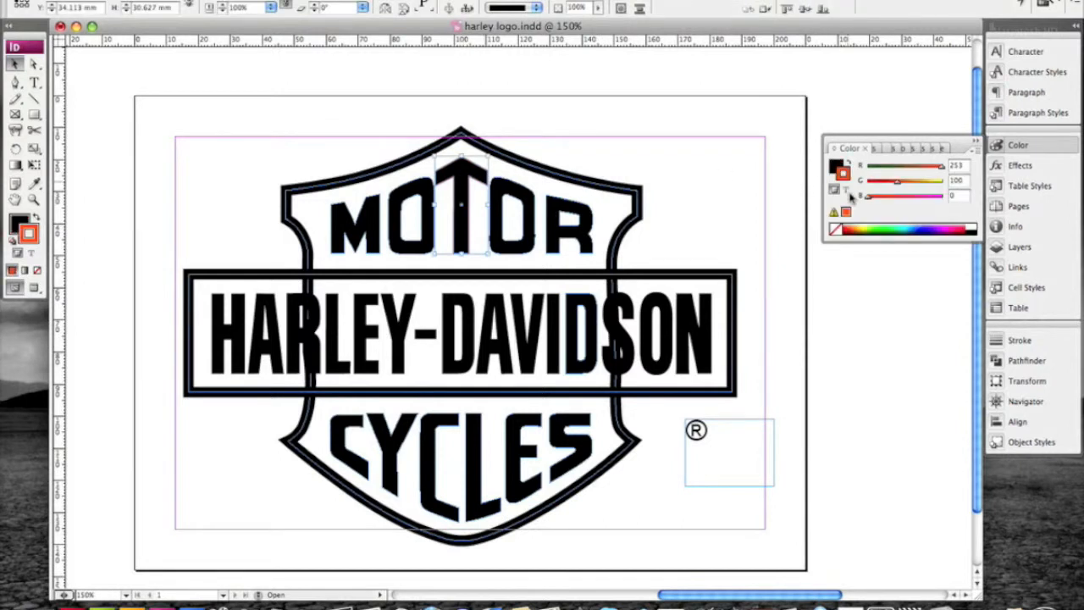
left_click(836, 230)
left_click(654, 98)
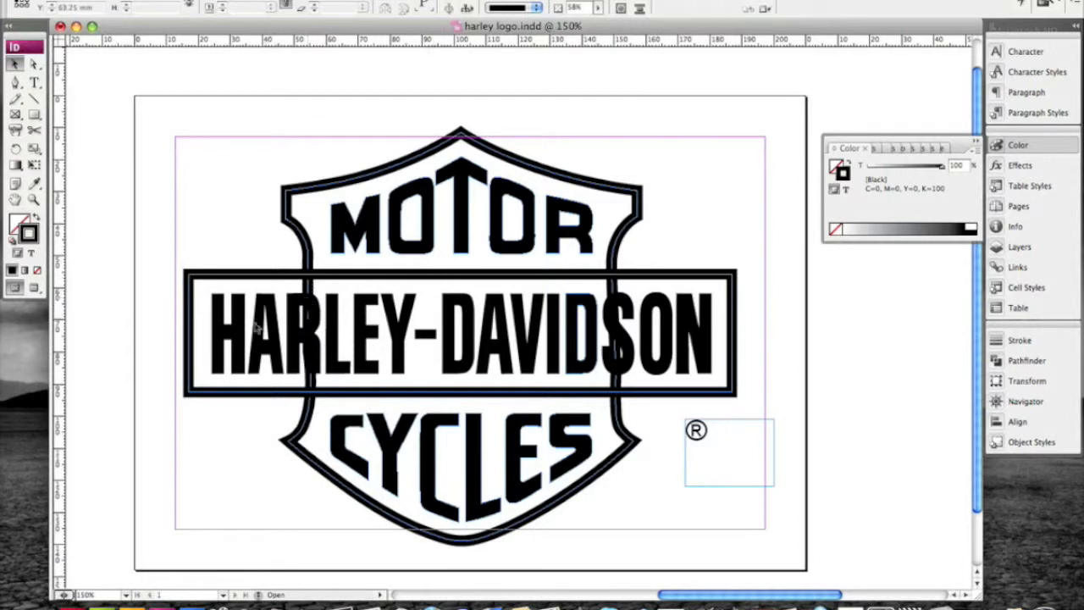
- Copy the HARLEY-DAVIDSON lettering together with its rectangular banner frame
left_click(692, 334)
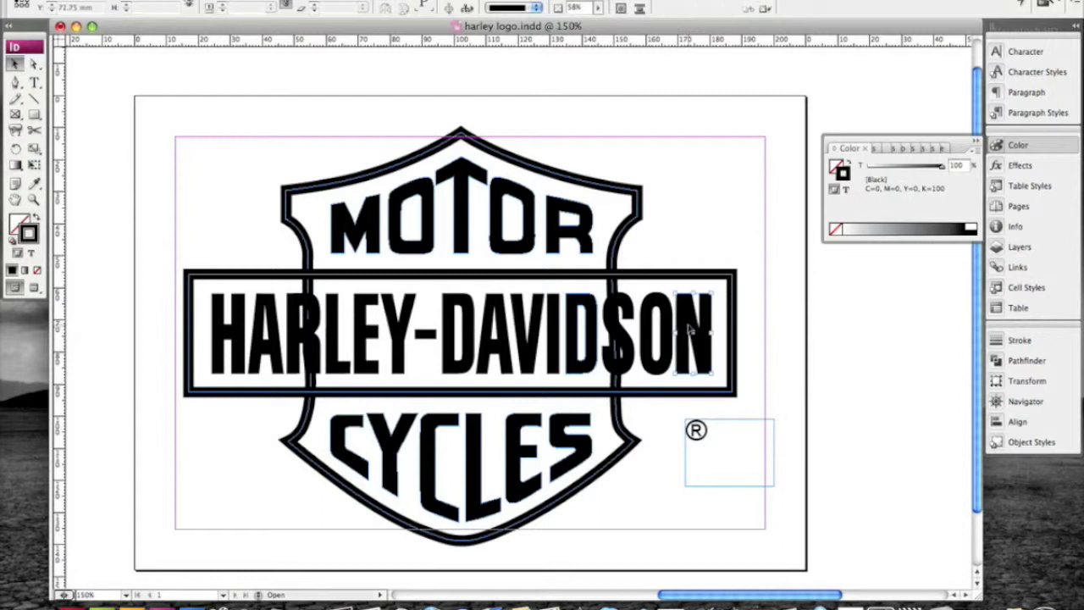
left_click(610, 310, "shift")
left_click(621, 275, "shift")
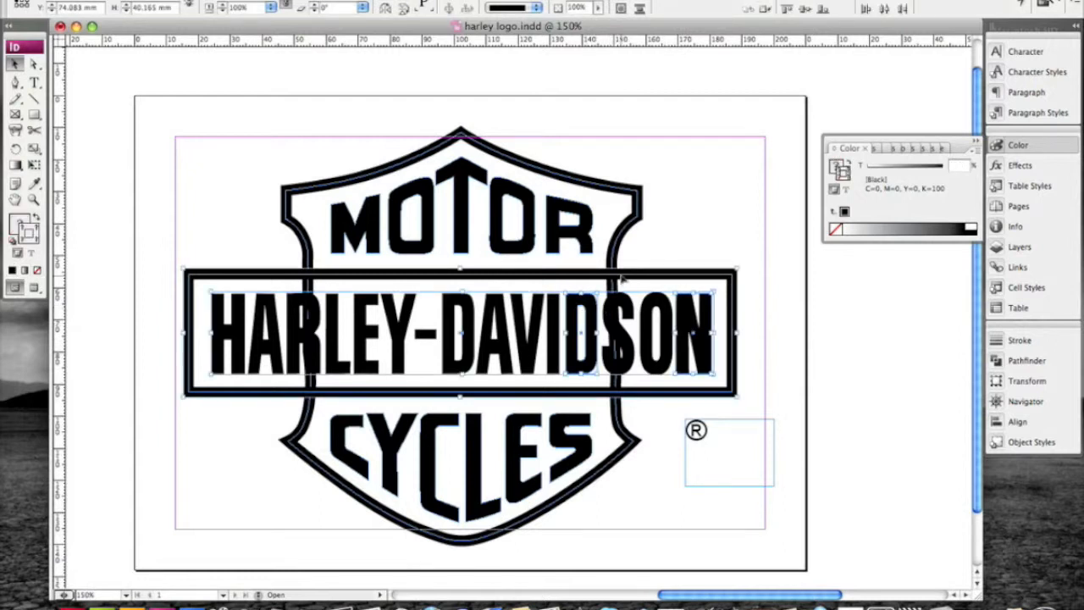
left_click(154, 2)
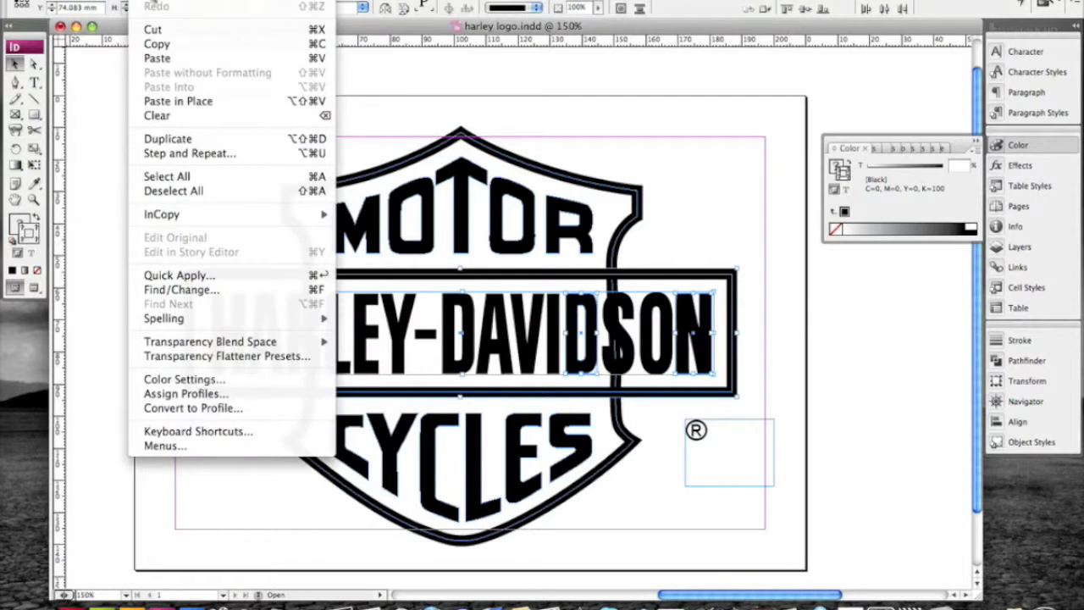
left_click(158, 42)
- Switch to the Harley-Brushed document in Photoshop, hide Layer 1 copy 2 and Layer 1 copy 3, and make Layer 1 copy visible and active
key("F9")
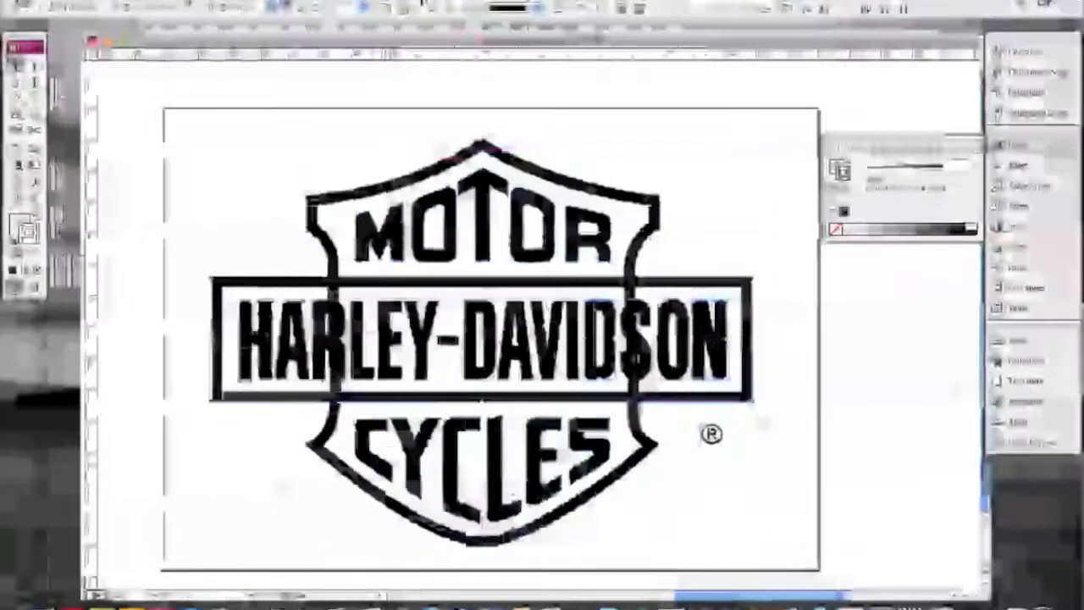
left_click(242, 131)
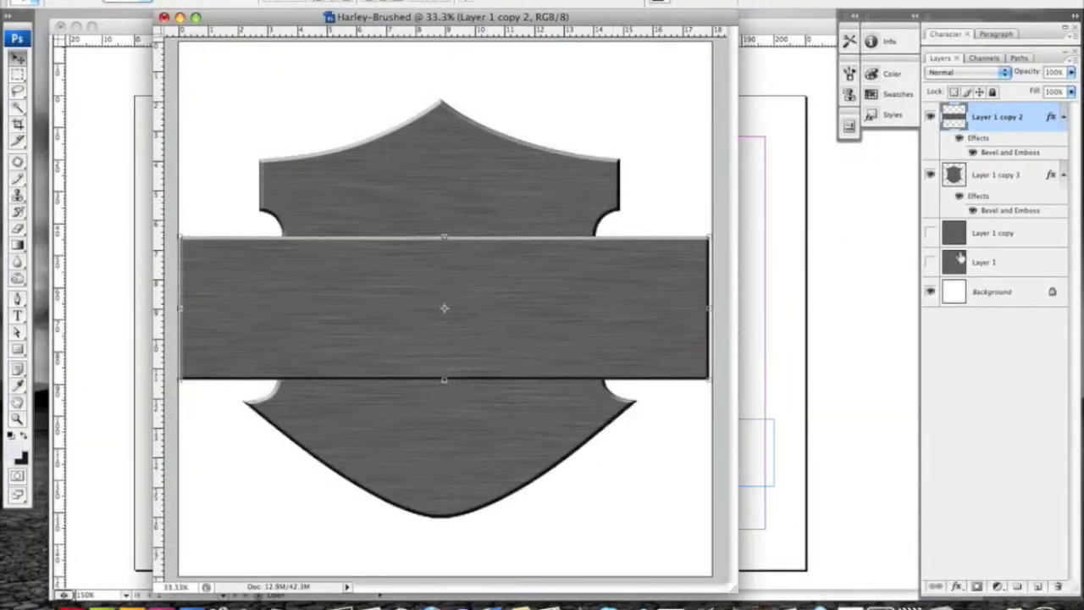
left_click(1009, 233)
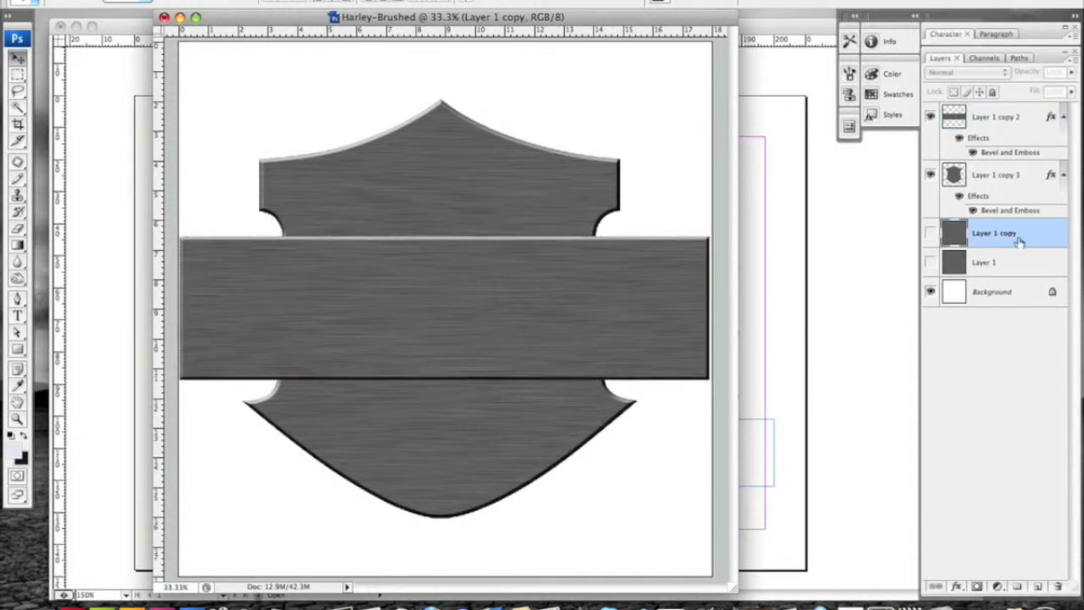
left_click(930, 175)
left_click(929, 117)
left_click(930, 233)
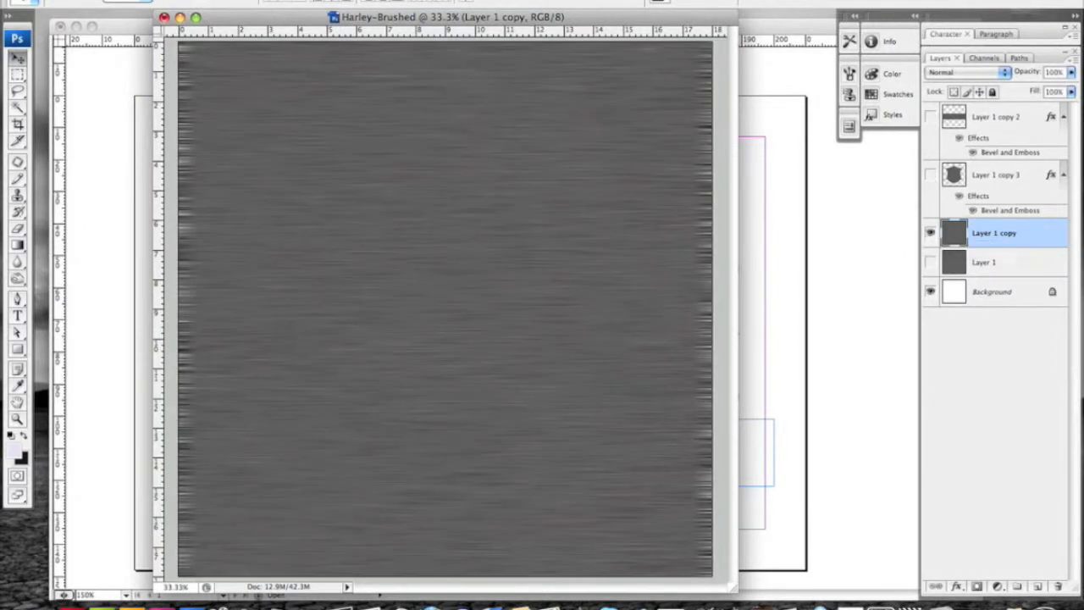
- Paste the copied lettering and frame over the brushed texture as a Vector Smart Object
left_click(149, 0)
left_click(194, 111)
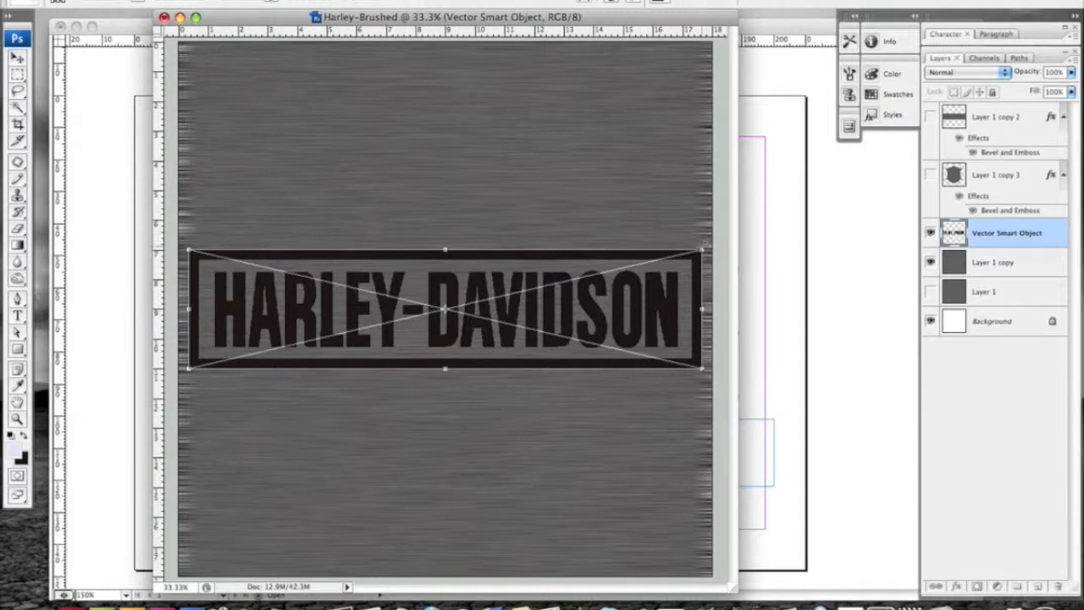
key("Return")
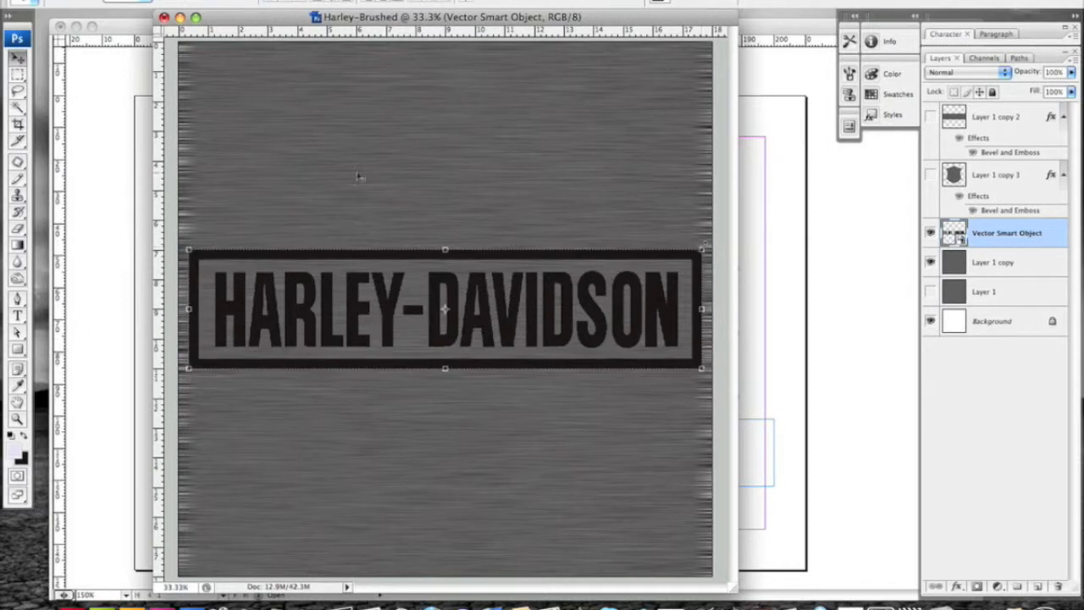
- Select all the black lettering and the frame with the Magic Wand and Similar, and delete the Vector Smart Object layer while keeping the selection
left_click(17, 110)
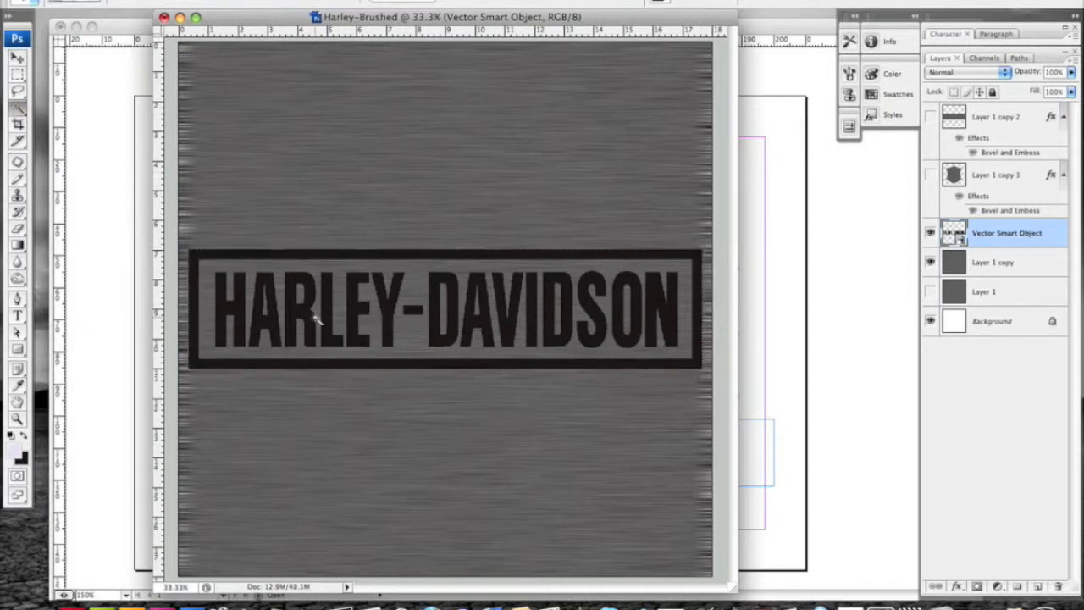
left_click(303, 310)
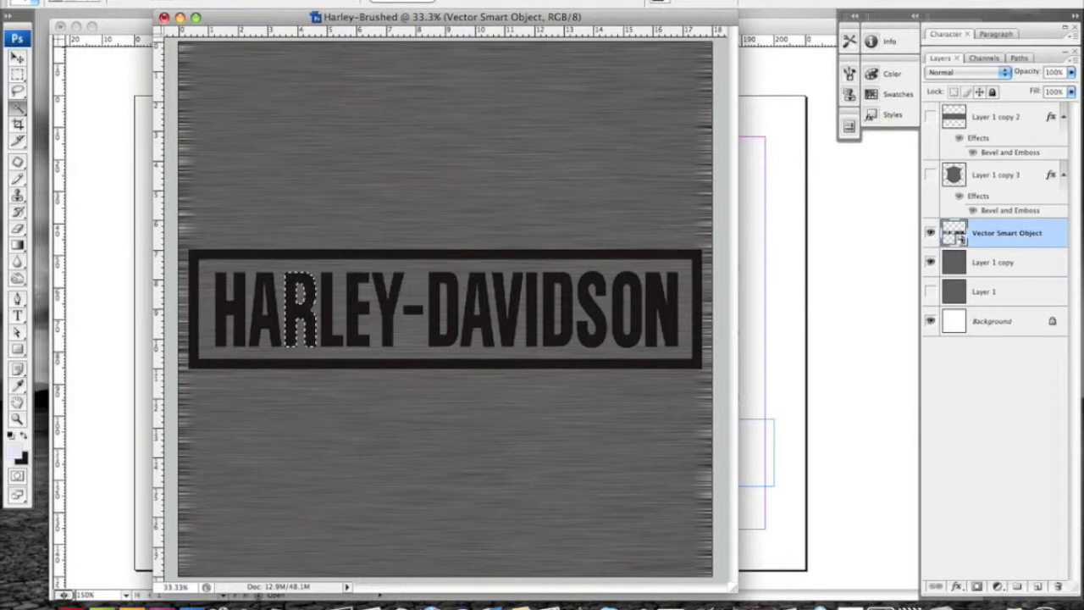
left_click(275, 2)
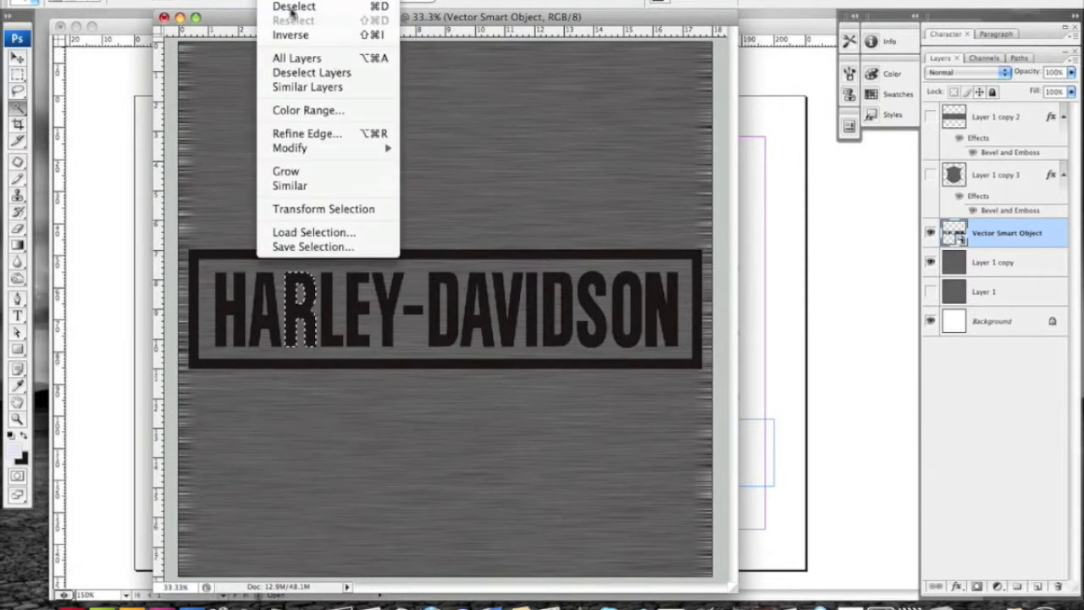
left_click(312, 187)
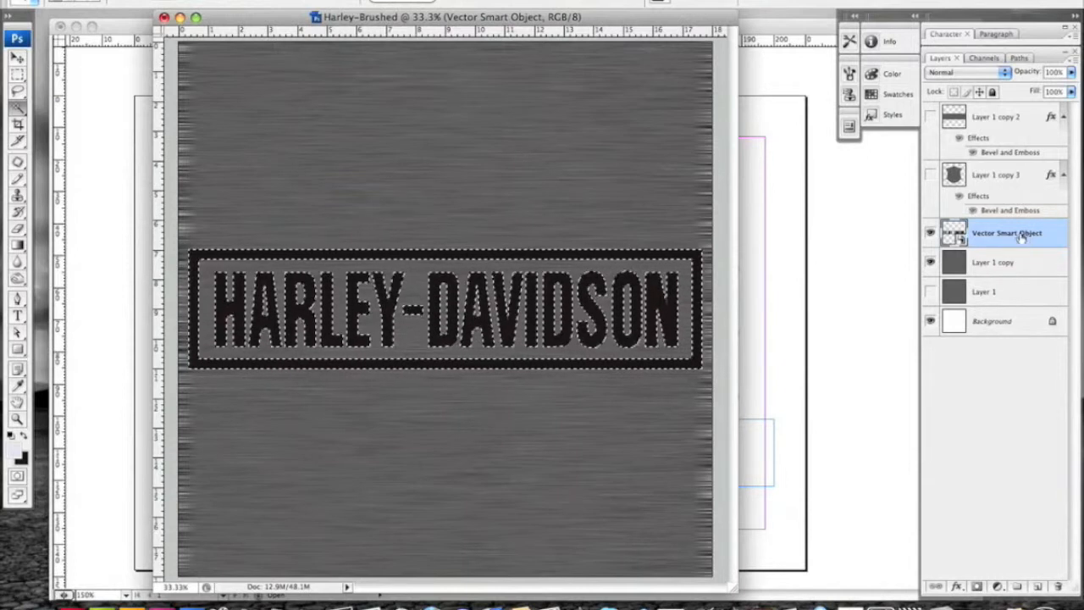
left_click(1058, 586)
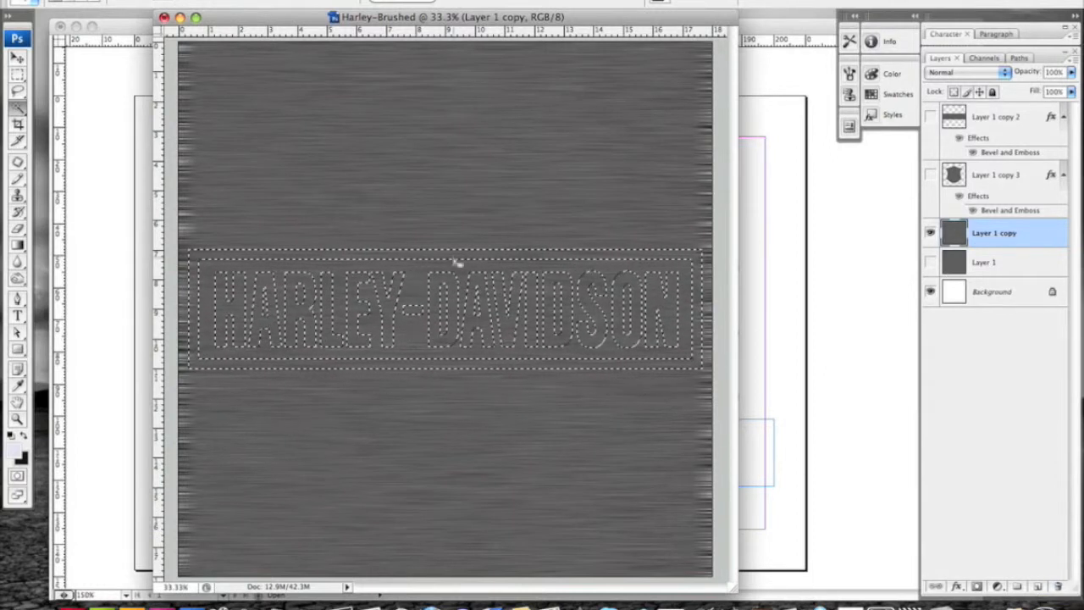
- Replace Layer 1 copy with a new layer holding only the brushed-metal lettering and frame cut from it
left_click(150, 1)
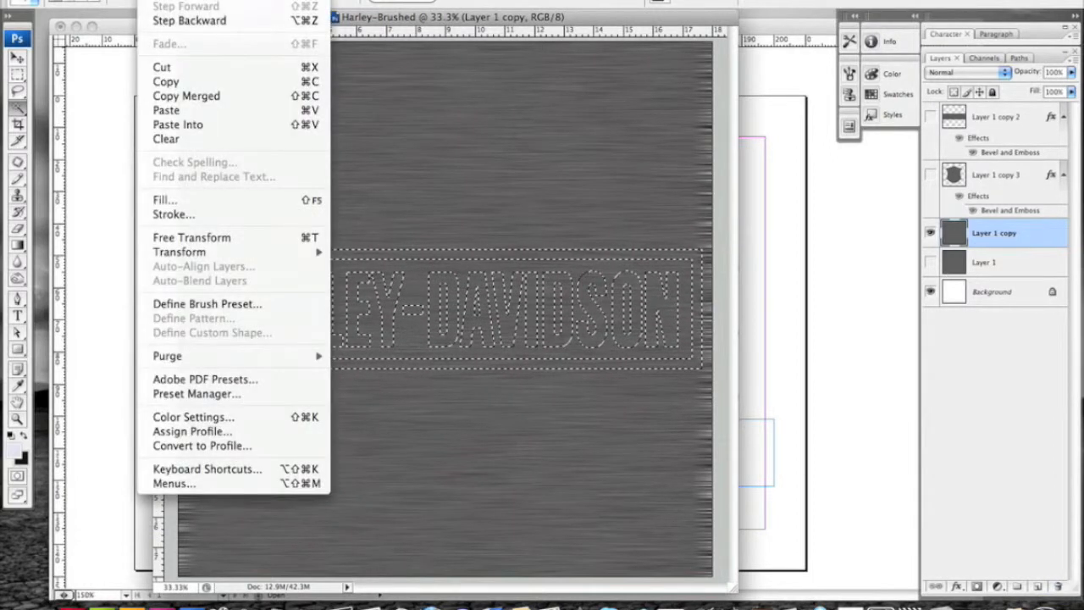
left_click(193, 68)
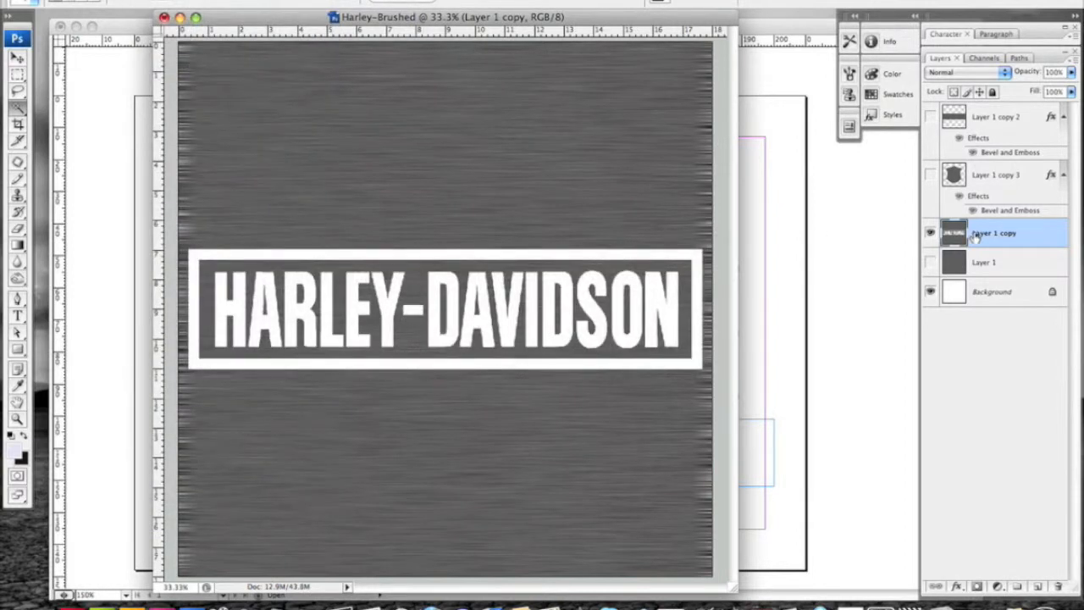
left_click_drag(981, 233, 1059, 590)
left_click_drag(988, 234, 1063, 589)
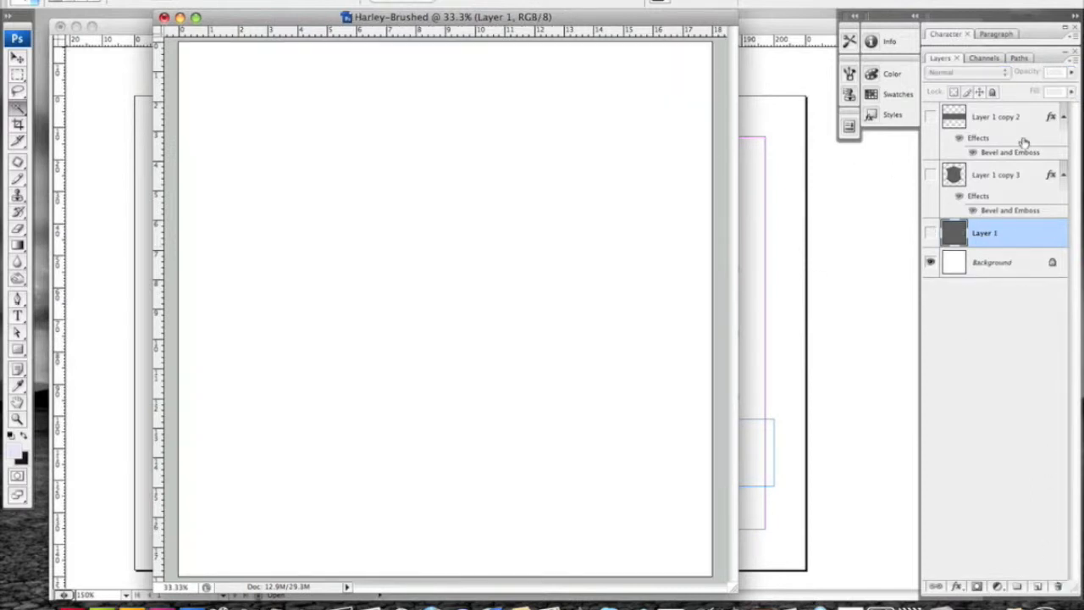
key("super+v")
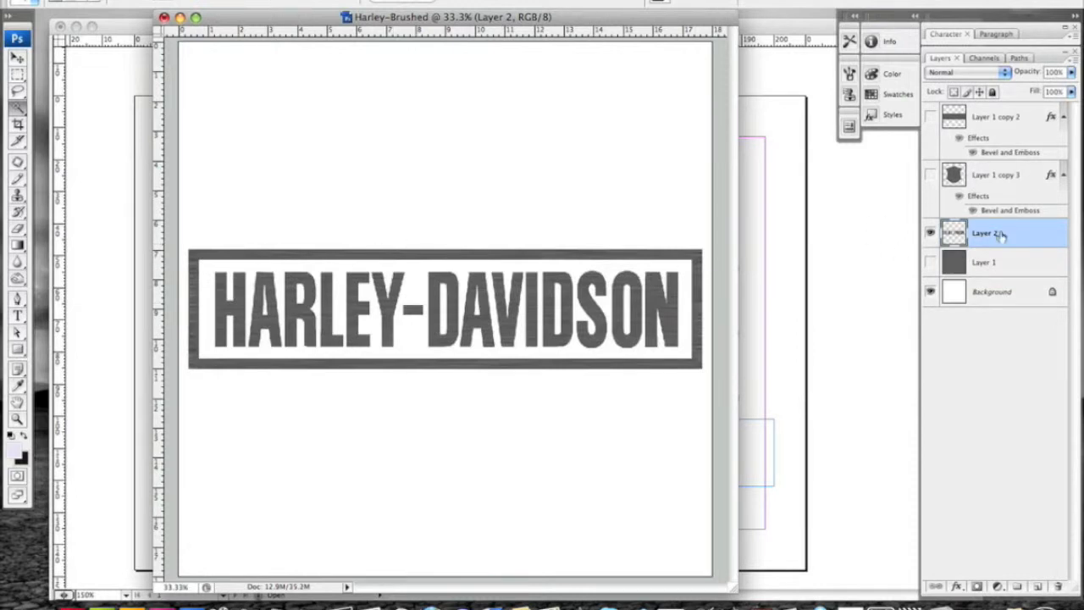
- Show Layer 1 copy 3 and Layer 1 copy 2, and move Layer 2 to the top of the layer stack
left_click(930, 174)
left_click(931, 116)
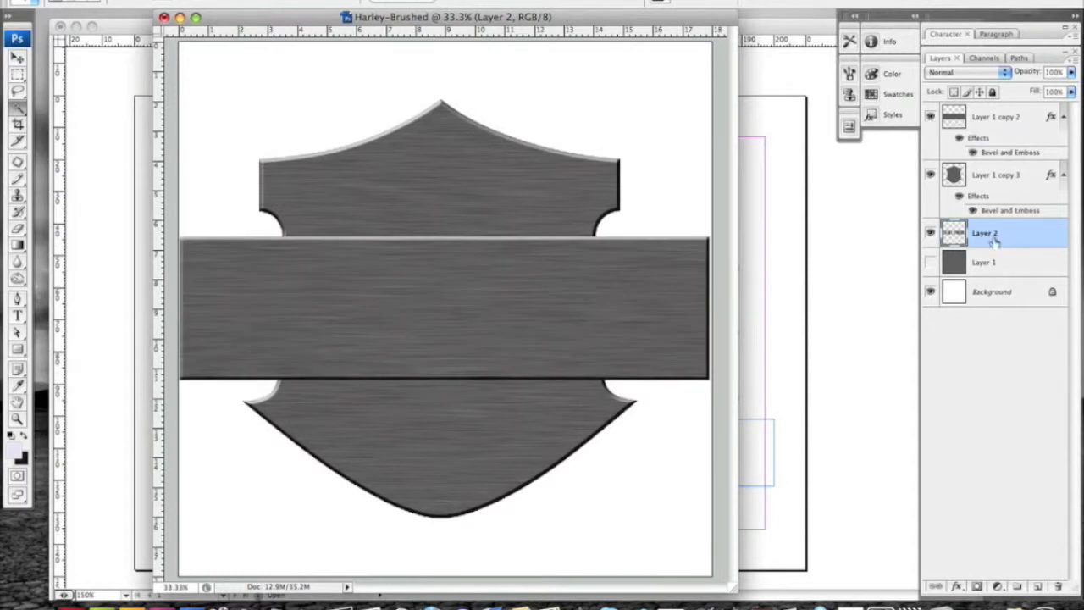
left_click_drag(993, 220, 990, 120)
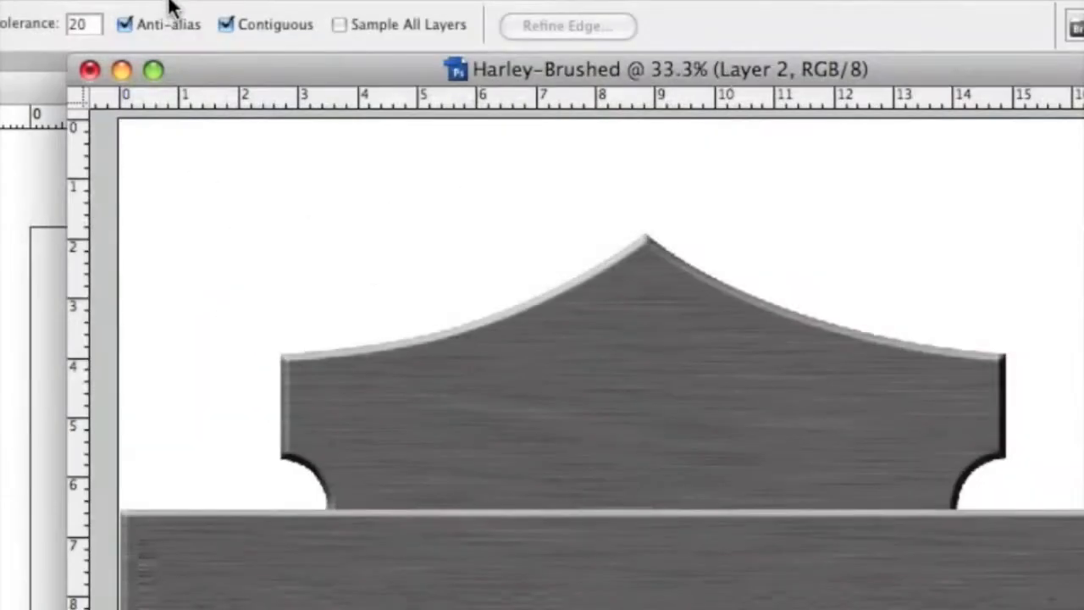
- Apply a Bevel and Emboss style to Layer 2 with a depth of 580% and a size of 7 px
left_click(169, 4)
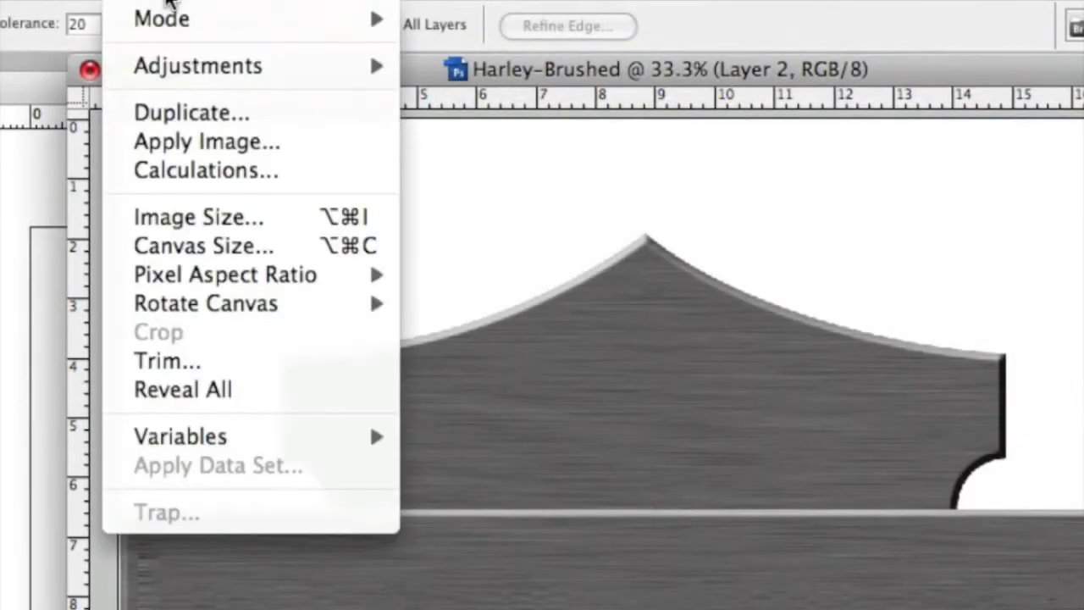
mouse_move(218, 4)
mouse_move(291, 152)
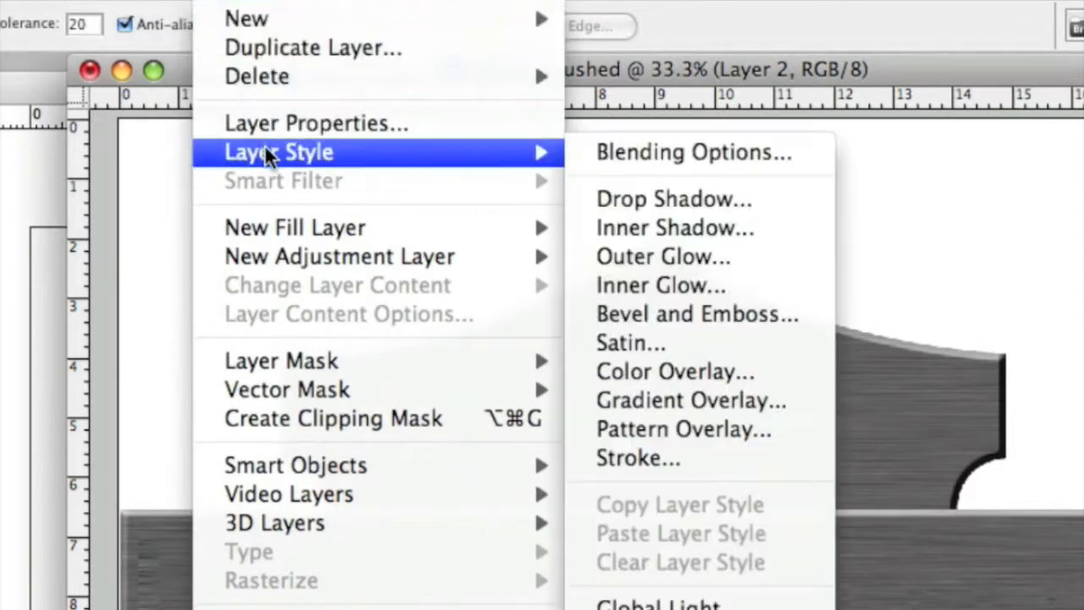
left_click(725, 310)
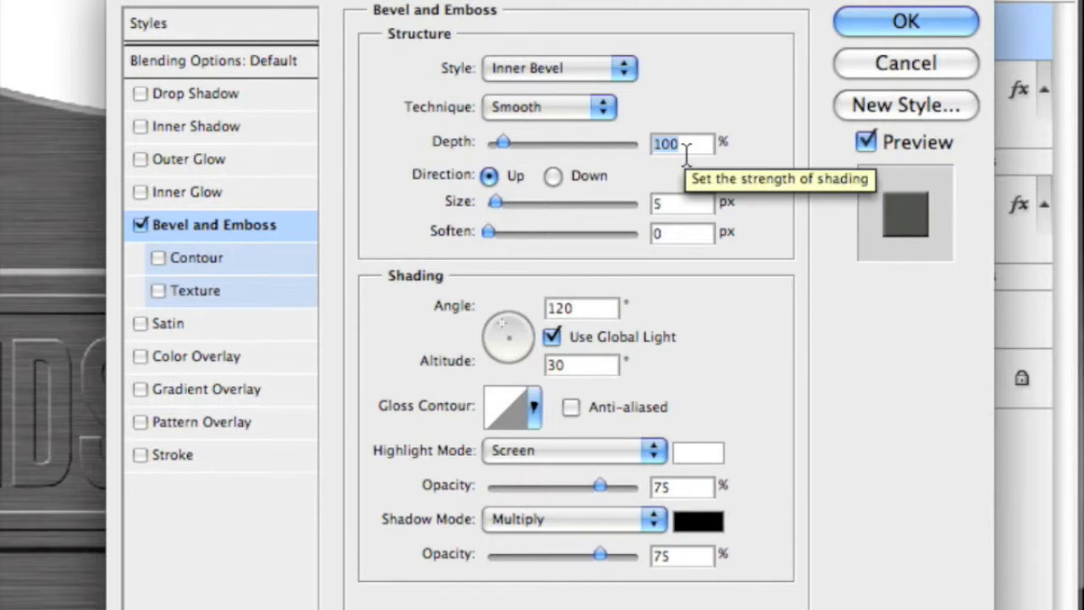
type("580")
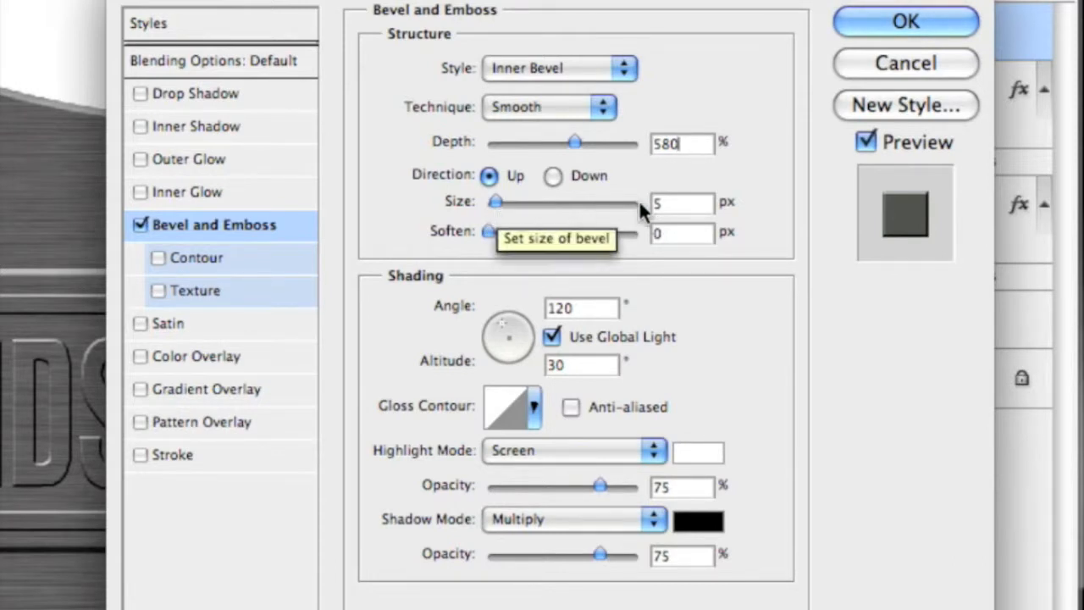
left_click_drag(687, 204, 637, 204)
type("7")
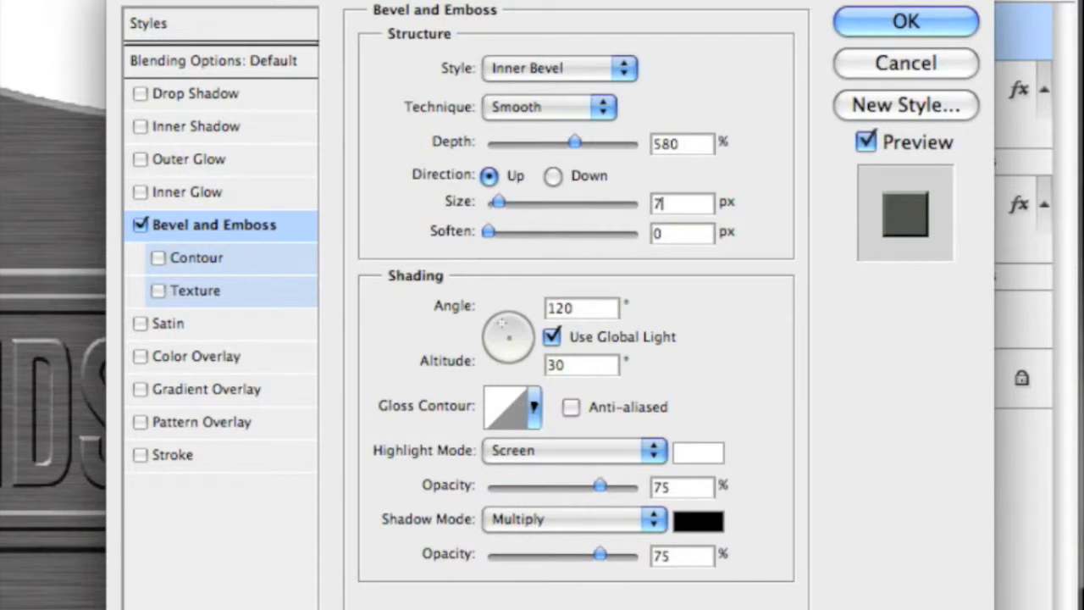
left_click(859, 21)
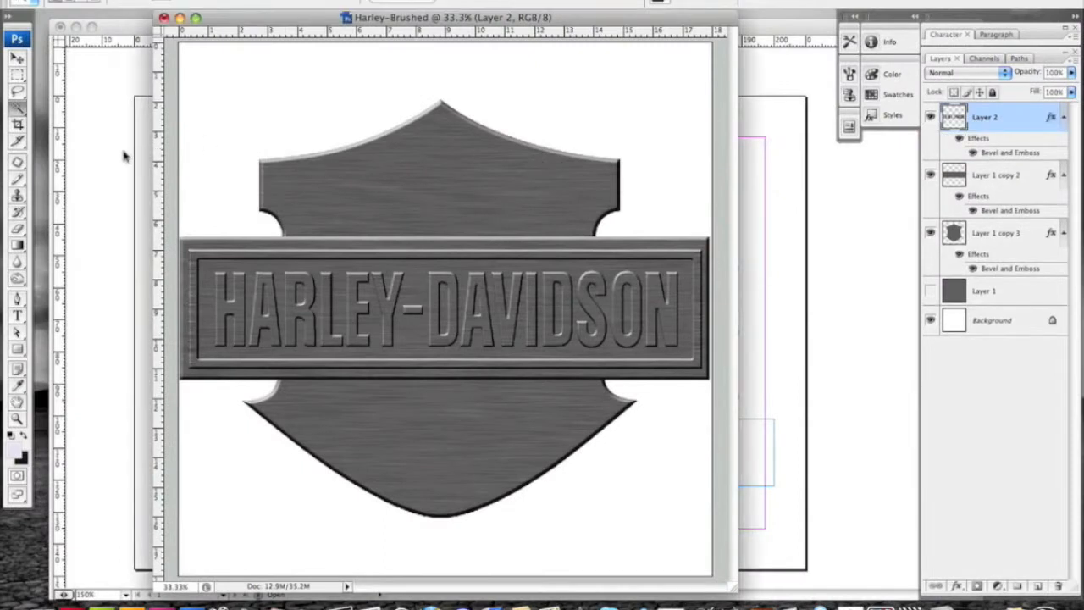
- Switch to harley logo.indd in InDesign and select the shield outline together with the letters of MOTOR
left_click(122, 155)
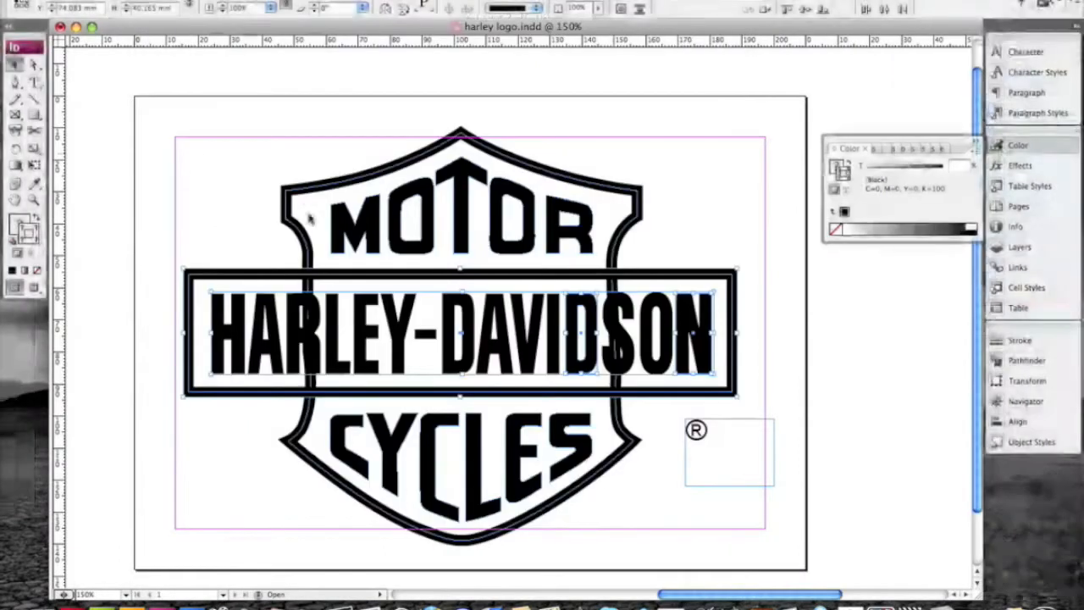
left_click(594, 189)
left_click(550, 206, "shift")
left_click(520, 201, "shift")
left_click(480, 176, "shift")
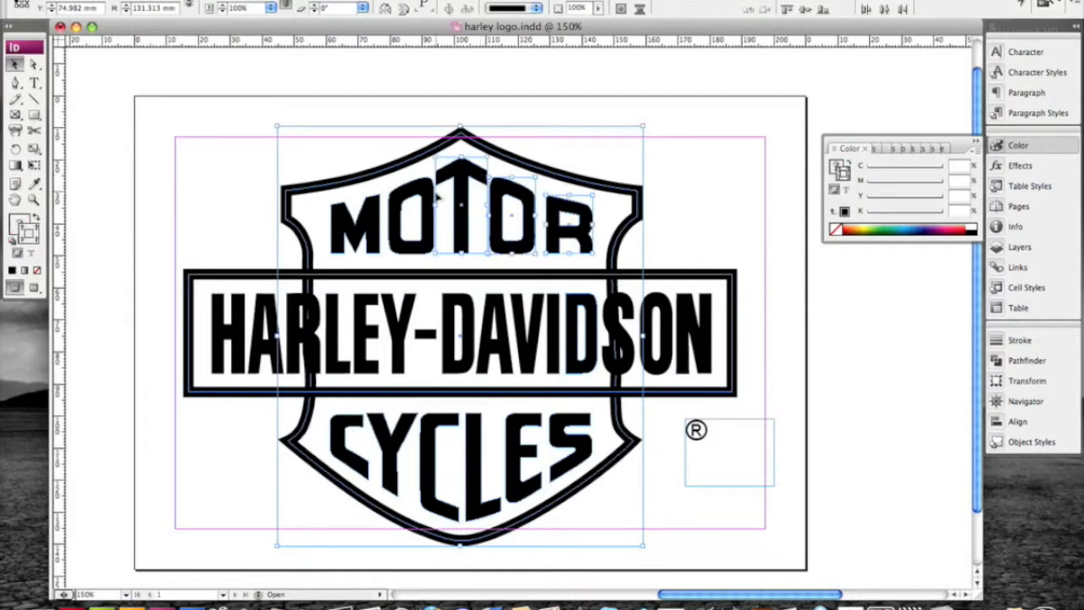
left_click(424, 200, "shift")
left_click(366, 221, "shift")
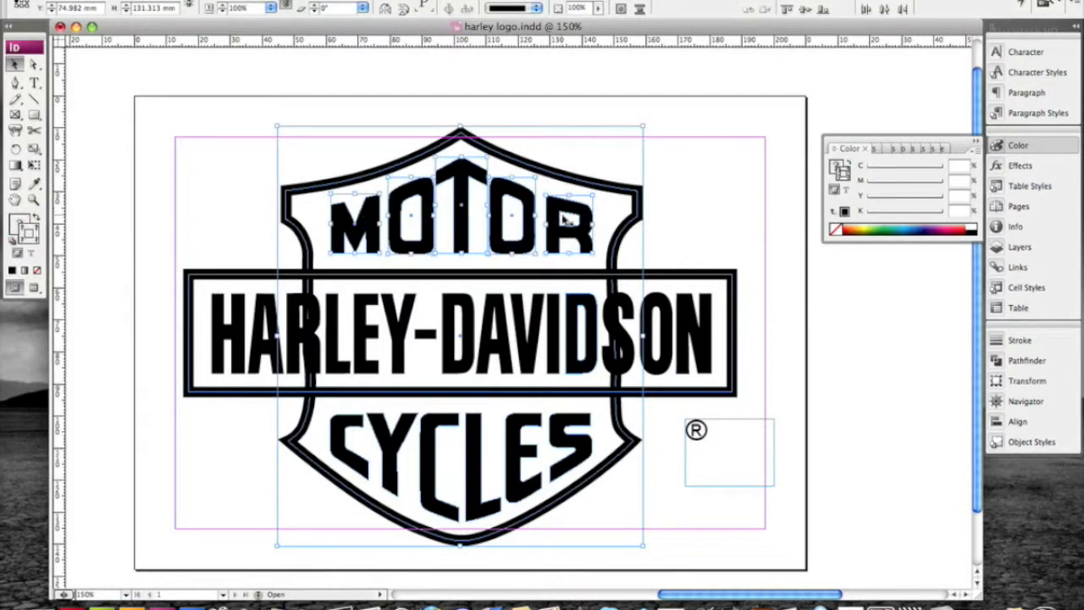
- Add the inner shape of the R and all the letters of CYCLES to the selection, and copy the selected artwork
left_click(563, 438, "shift")
left_click(512, 437, "shift")
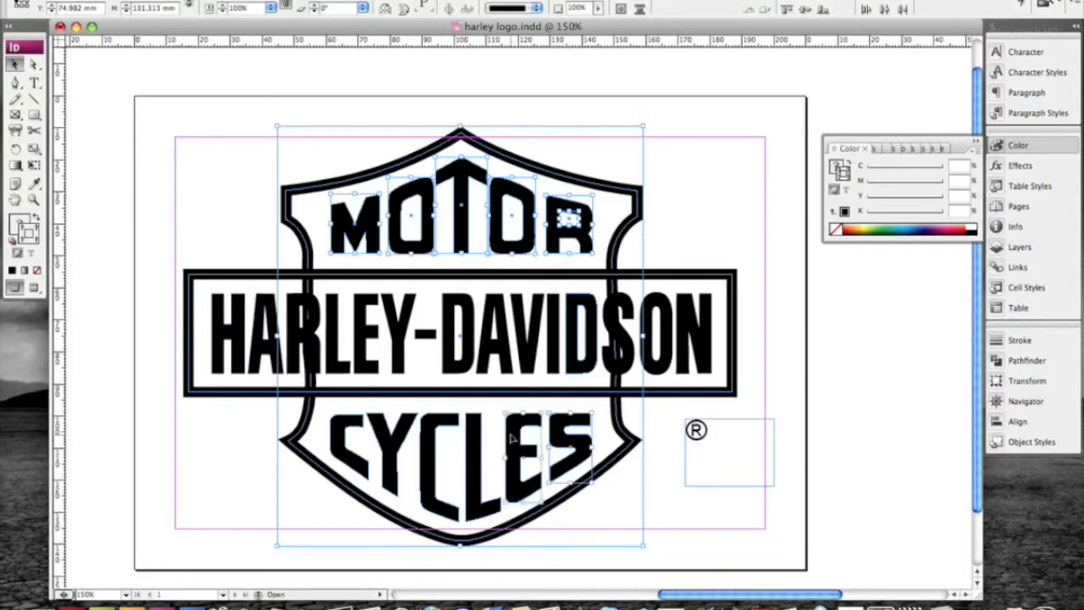
left_click(476, 438, "shift")
left_click(436, 433, "shift")
left_click(410, 440, "shift")
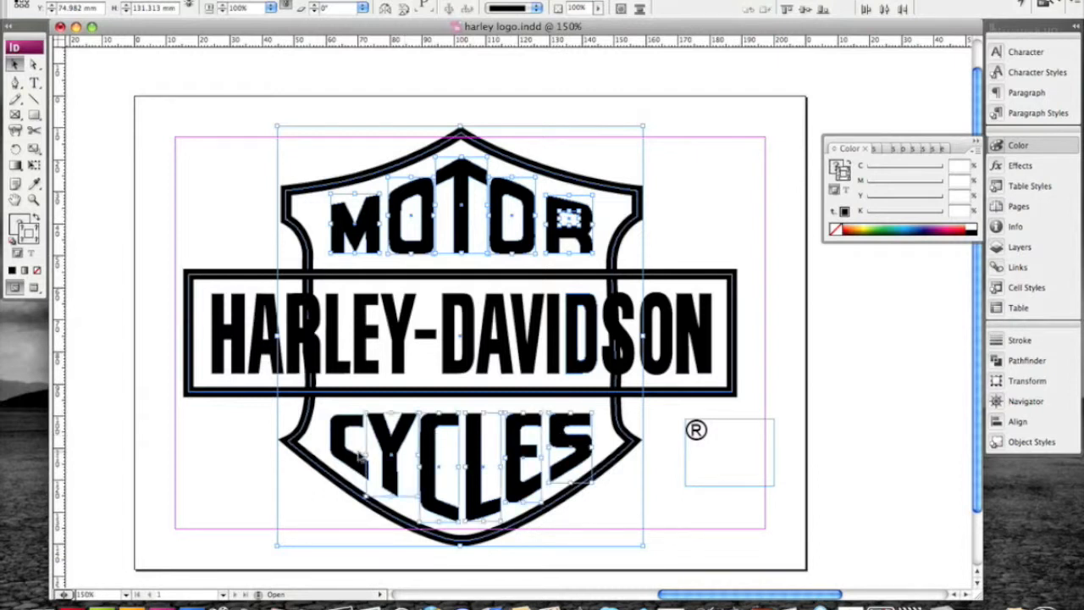
left_click(350, 457, "shift")
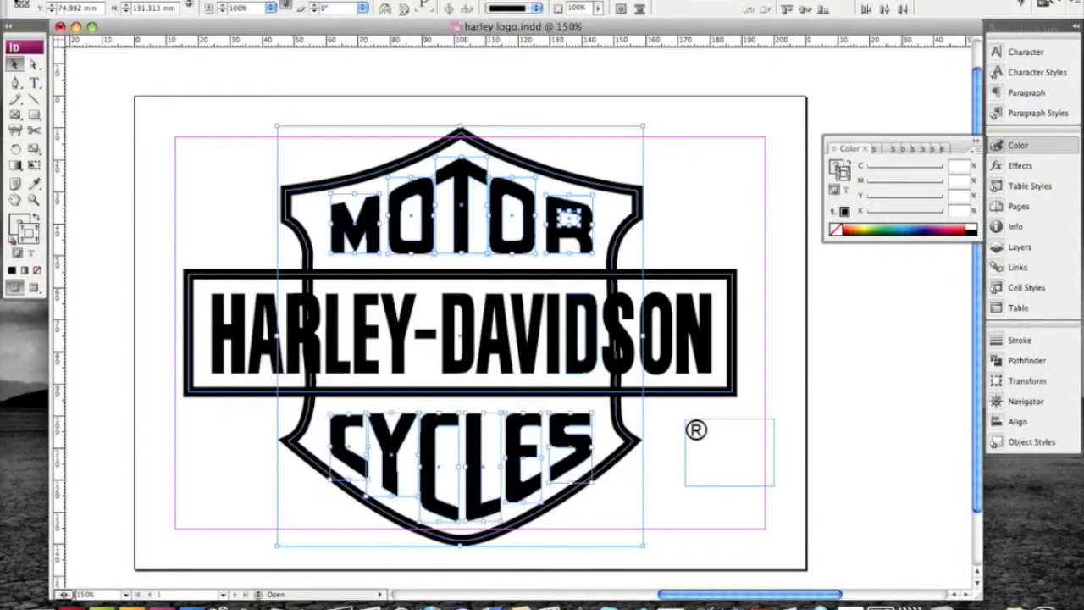
left_click(147, 10)
left_click(204, 46)
- Switch to the Harley-Brushed document in Photoshop, hide Layer 1 copy 3, Layer 1 copy 2 and Layer 2, and make Layer 1 visible and active
key("F9")
left_click(278, 339)
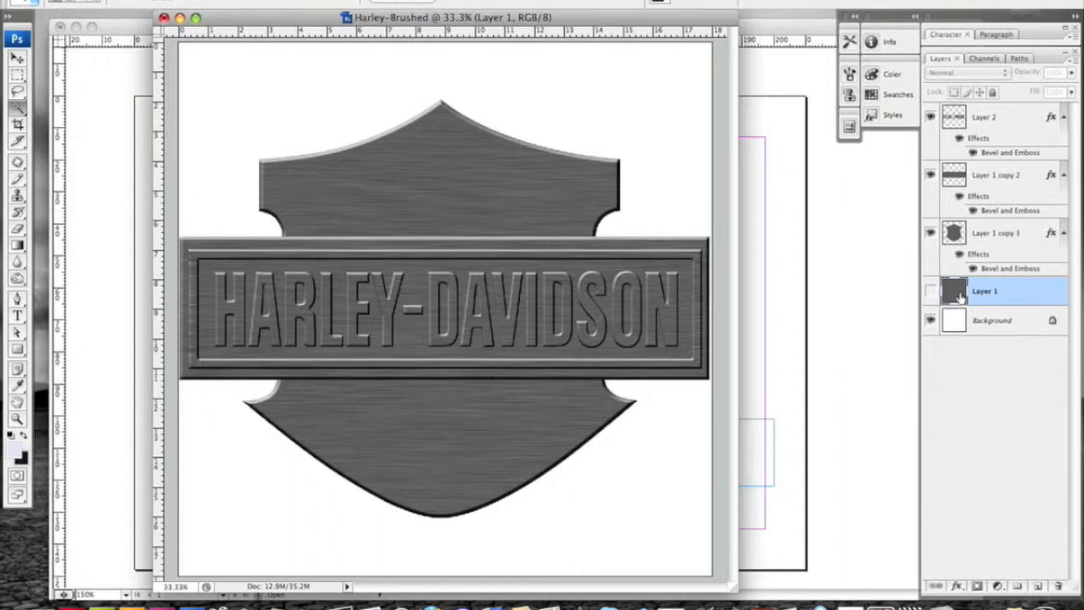
left_click(930, 232)
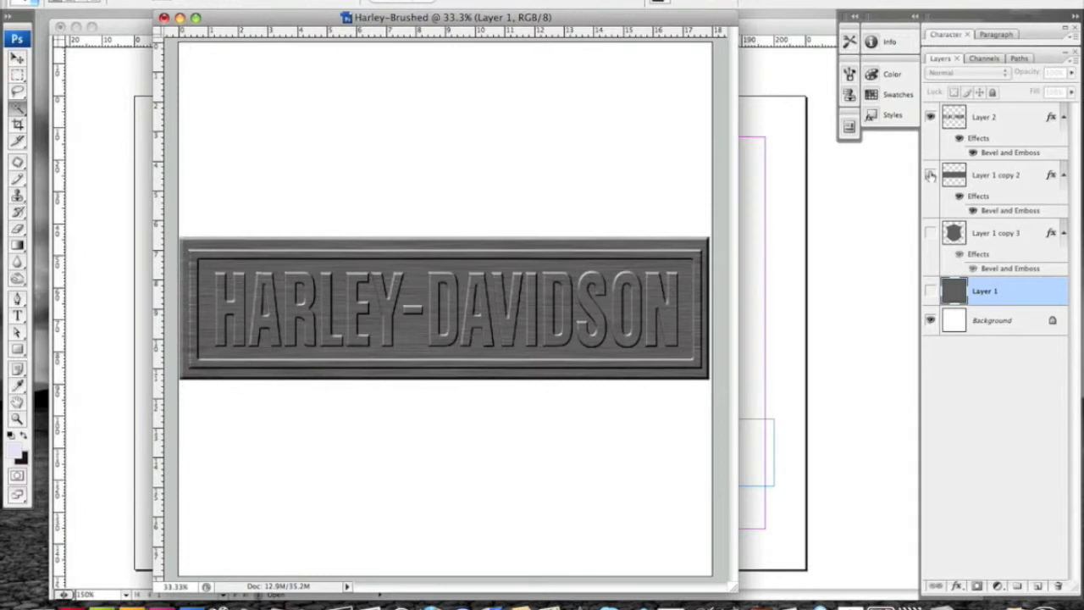
left_click(930, 174)
left_click(930, 116)
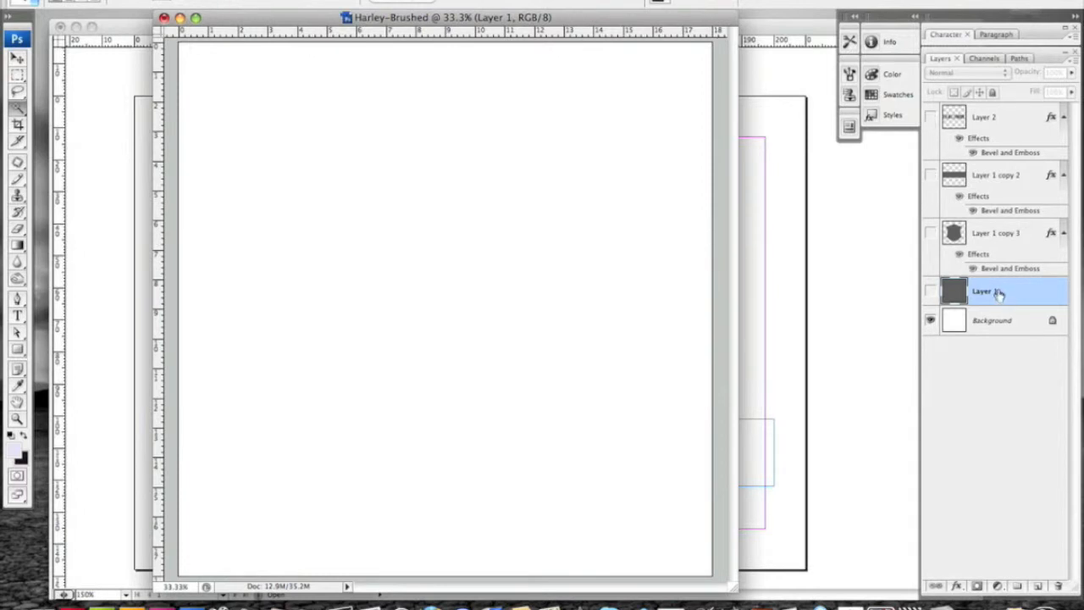
left_click(930, 290)
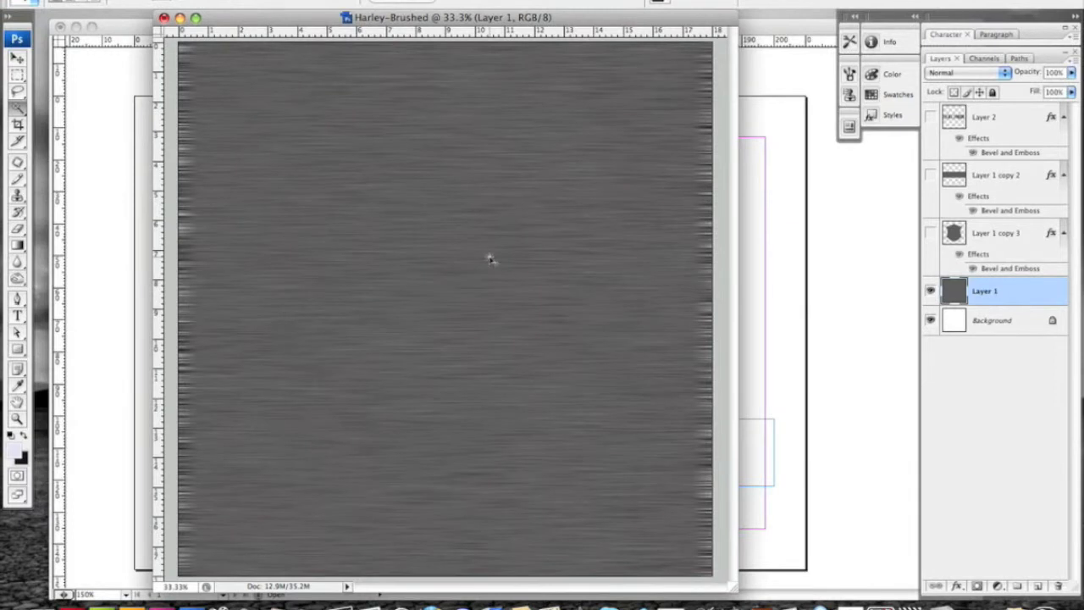
- Paste the copied shield outline and MOTOR CYCLES lettering over the brushed texture as a Vector Smart Object
left_click(150, 0)
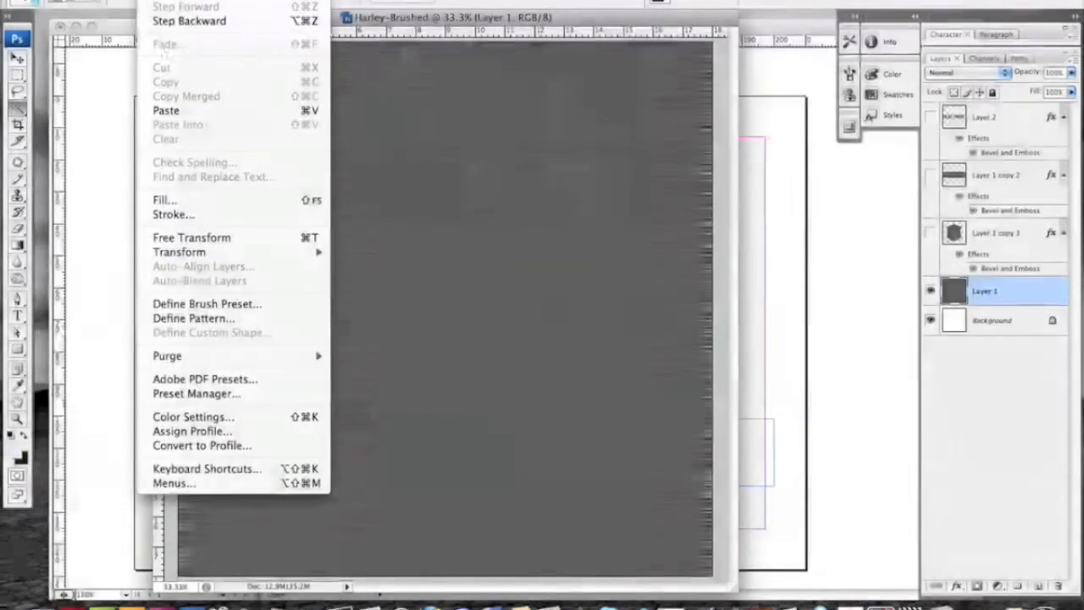
left_click(164, 109)
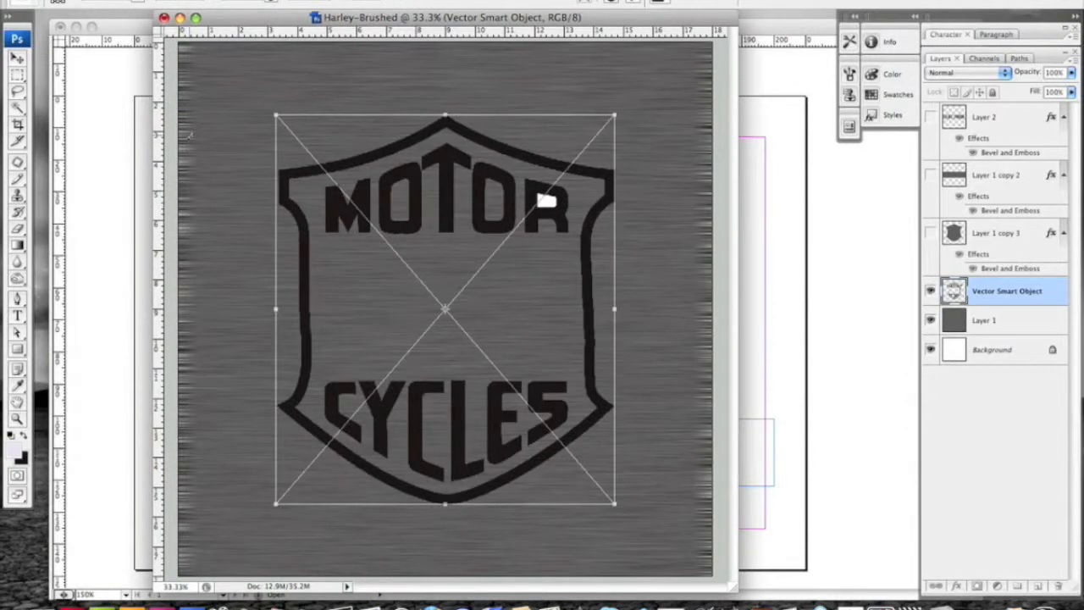
key("Return")
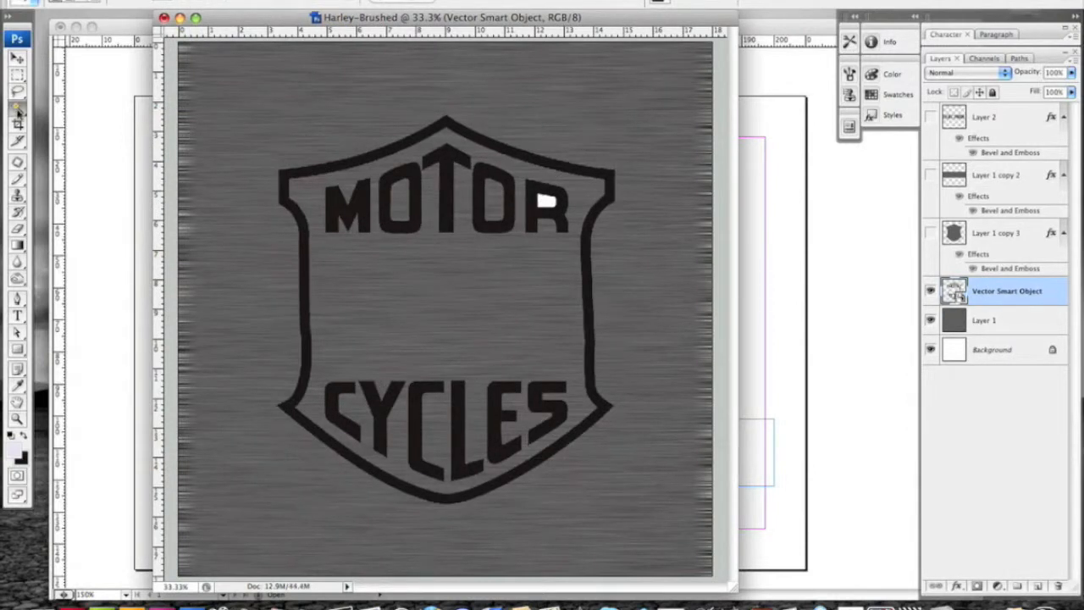
- Select the black shield outline and lettering with the Magic Wand and Similar, and delete the Vector Smart Object layer while keeping the selection
left_click(18, 110)
left_click(330, 171)
left_click(287, 1)
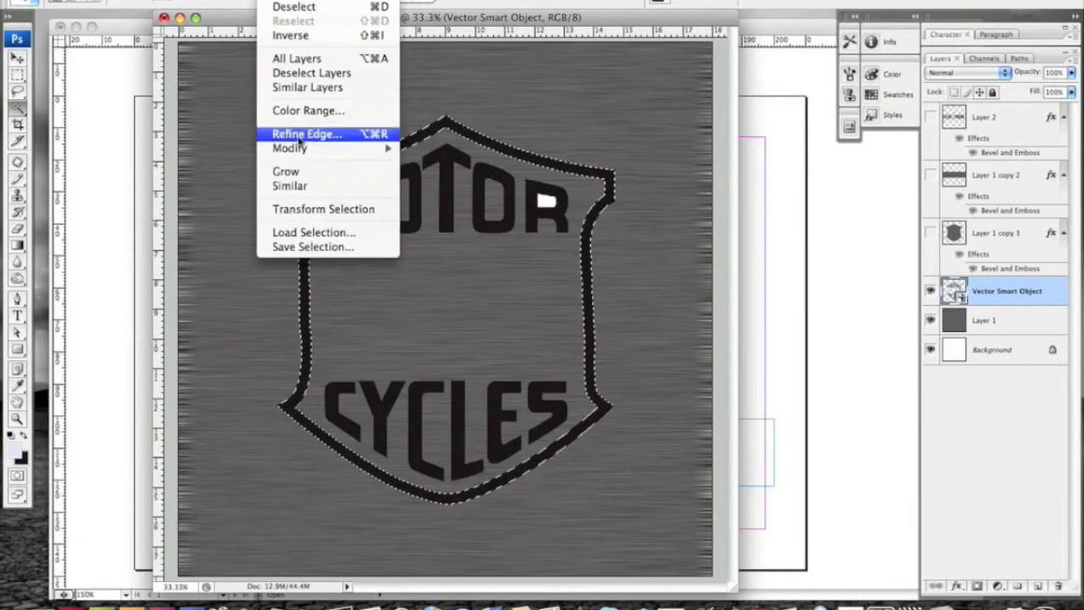
left_click(288, 186)
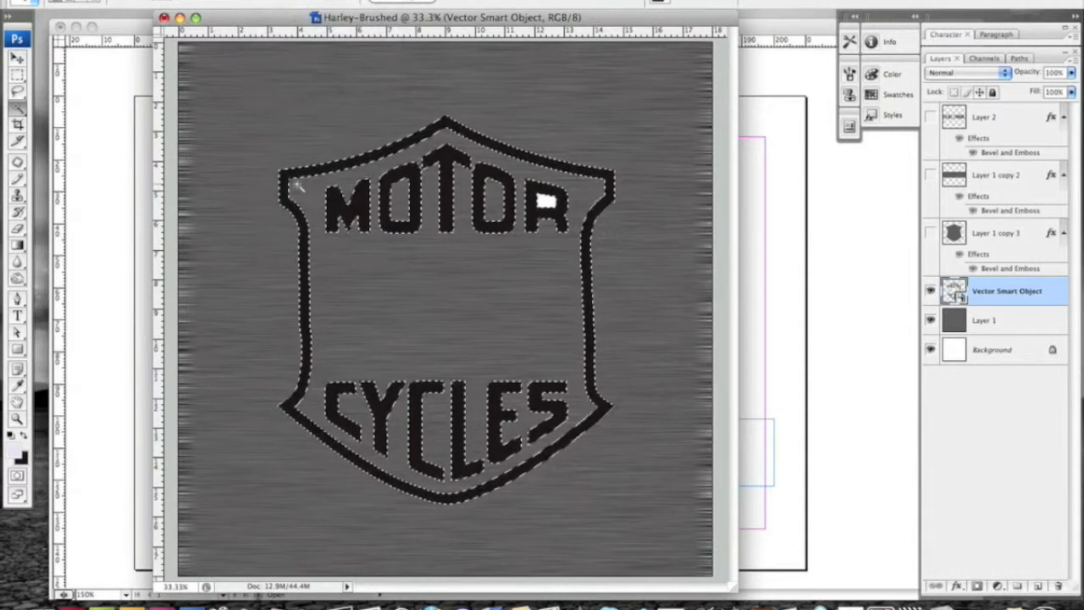
left_click_drag(1003, 290, 1058, 587)
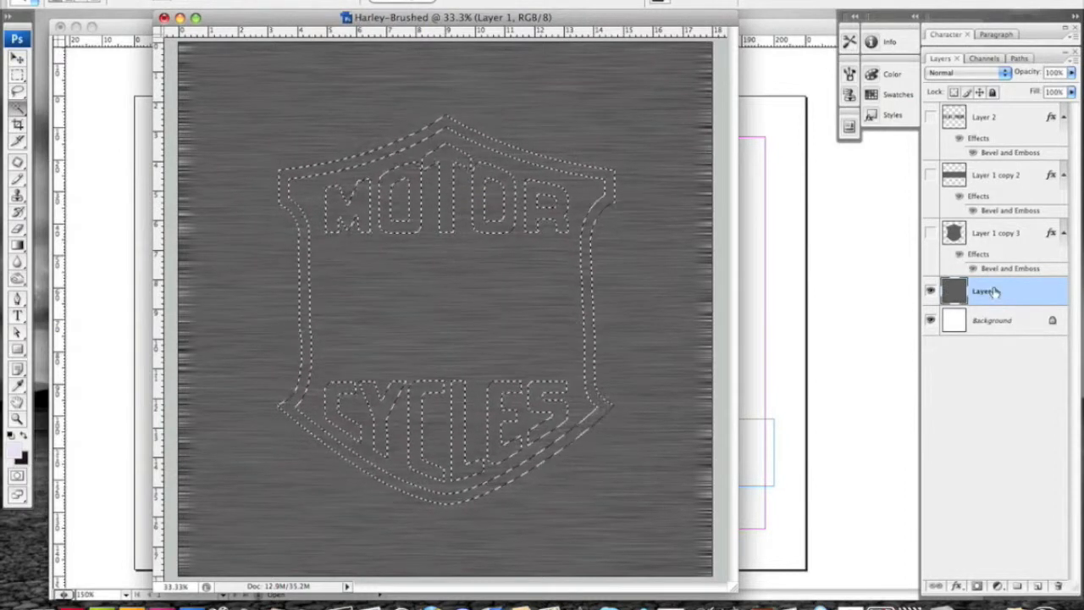
- Cut the selected shapes from Layer 1, delete that layer, and paste the brushed-metal shield outline and lettering as a new layer
left_click(151, 0)
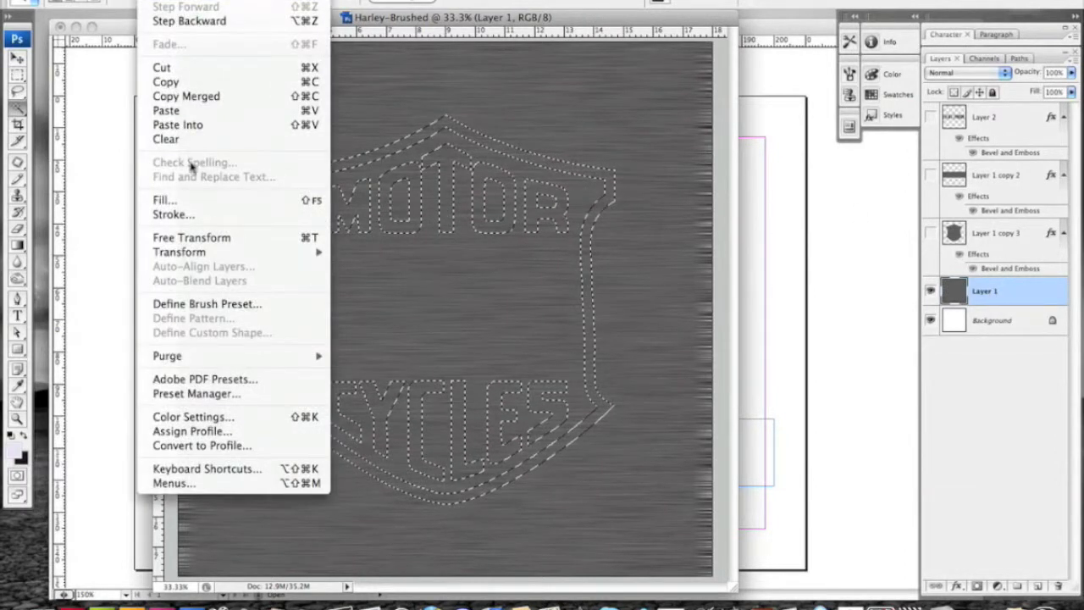
left_click(165, 70)
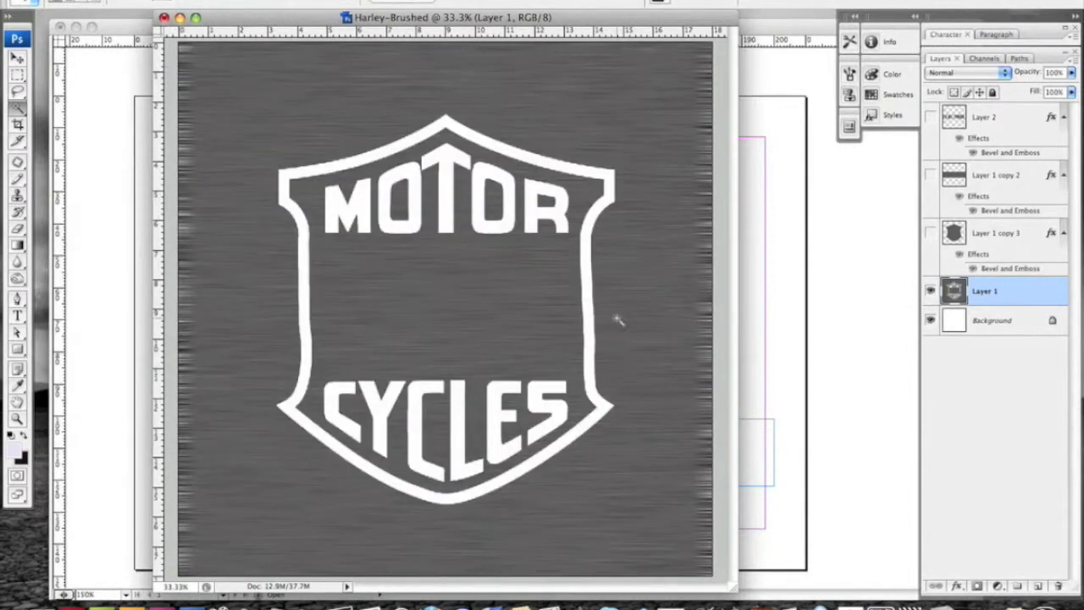
left_click(1062, 585)
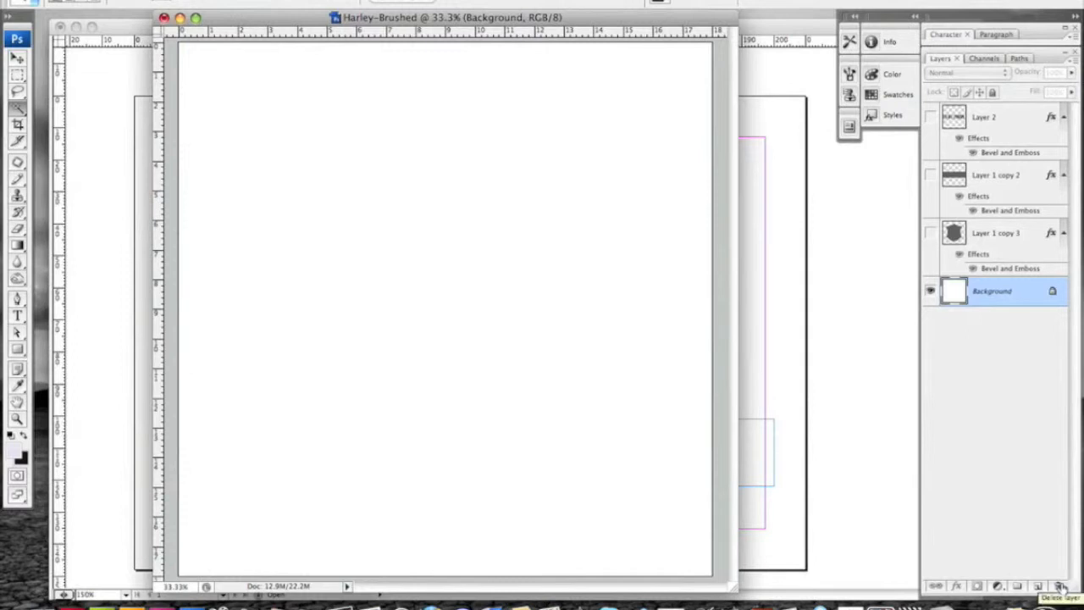
key("ctrl+v")
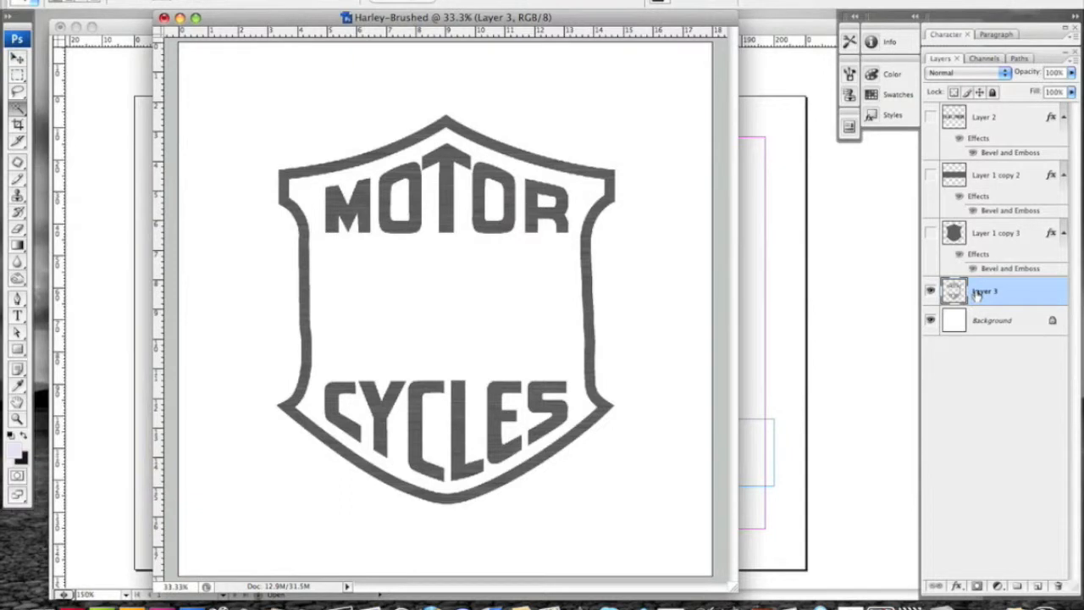
- Move Layer 3 to the top of the layer stack and show Layer 2, Layer 1 copy 2 and Layer 1 copy 3
left_click_drag(978, 293, 964, 121)
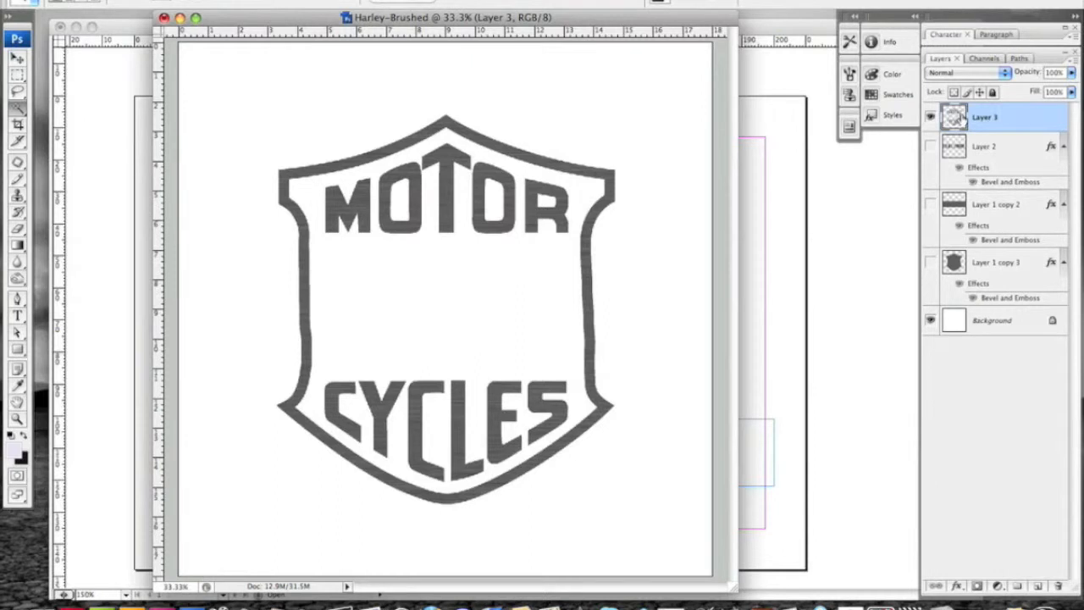
left_click_drag(929, 145, 929, 209)
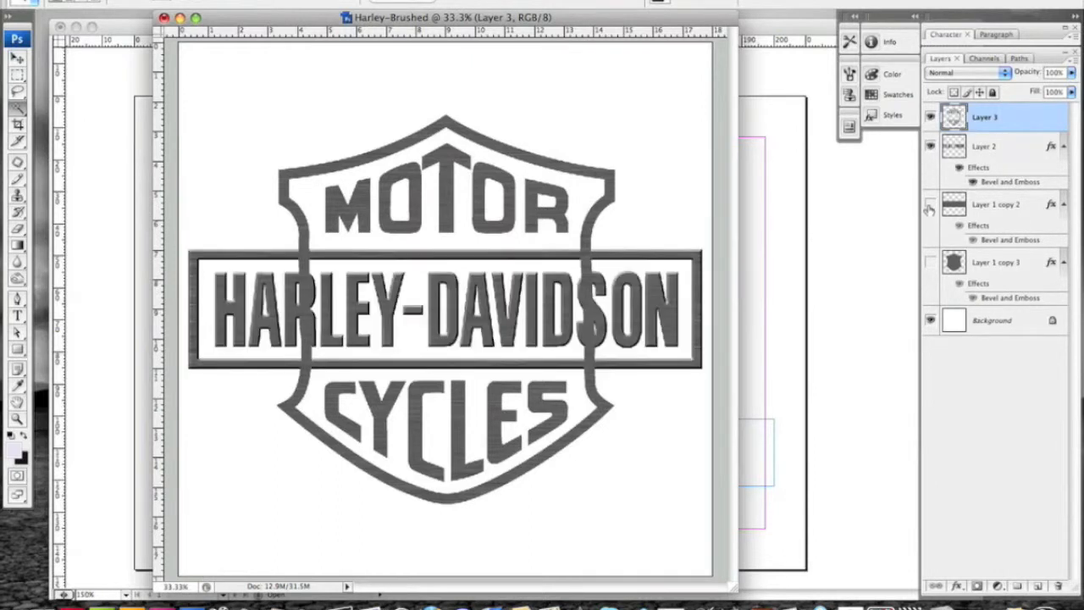
left_click(930, 262)
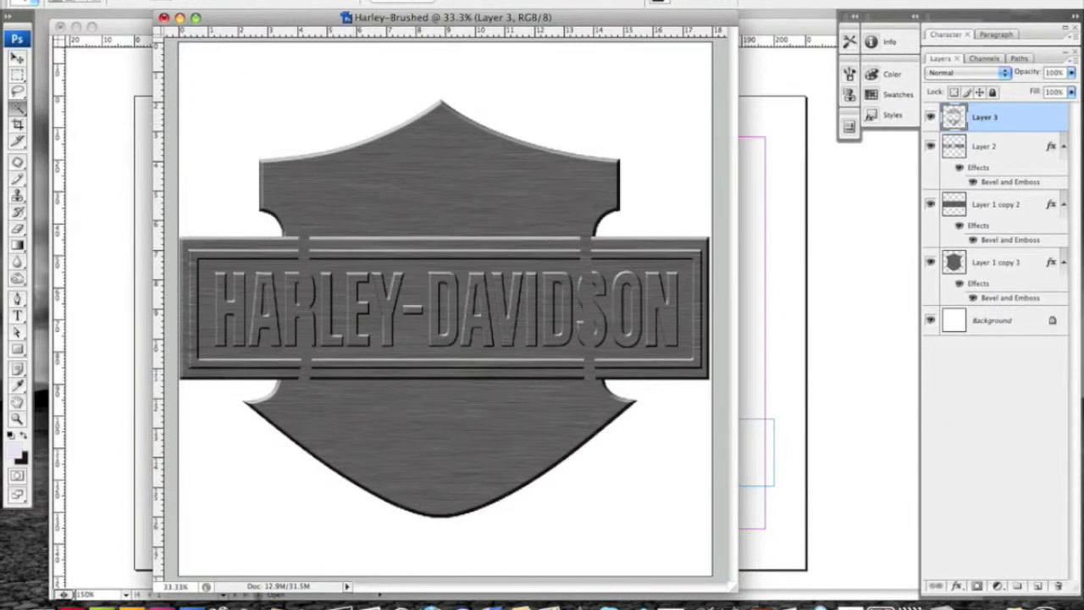
- Apply a Smooth Inner Bevel to Layer 3 with the depth raised to 580%
left_click(231, 1)
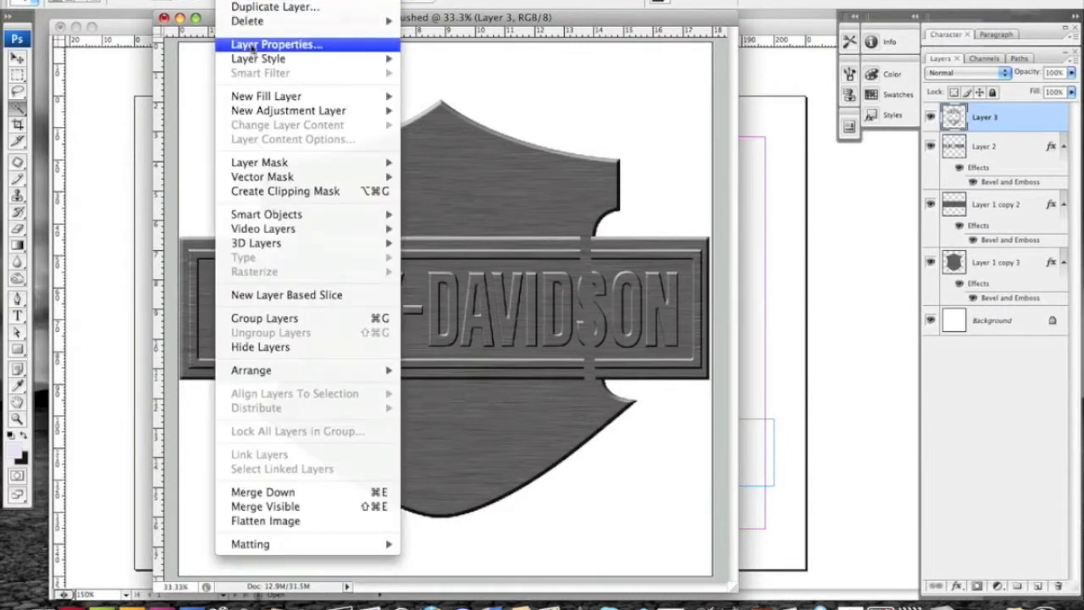
mouse_move(256, 59)
left_click(454, 140)
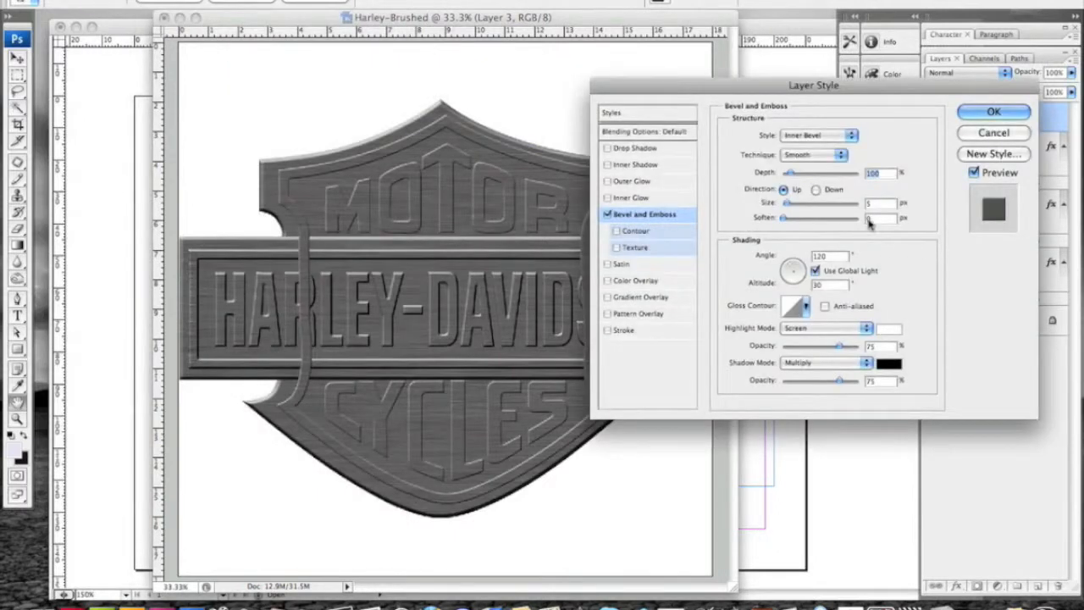
type("1")
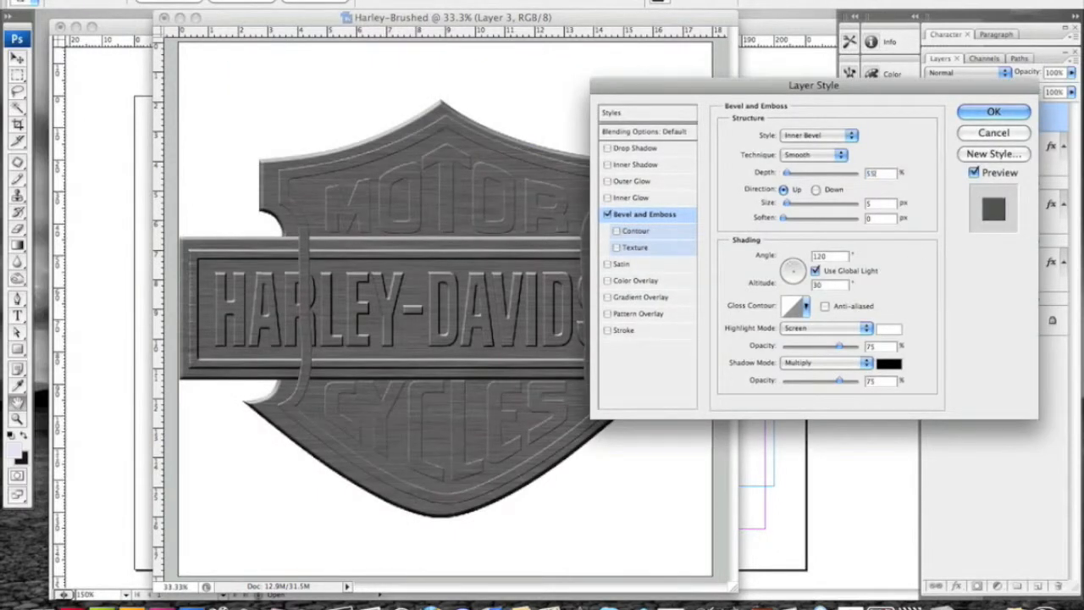
type("80")
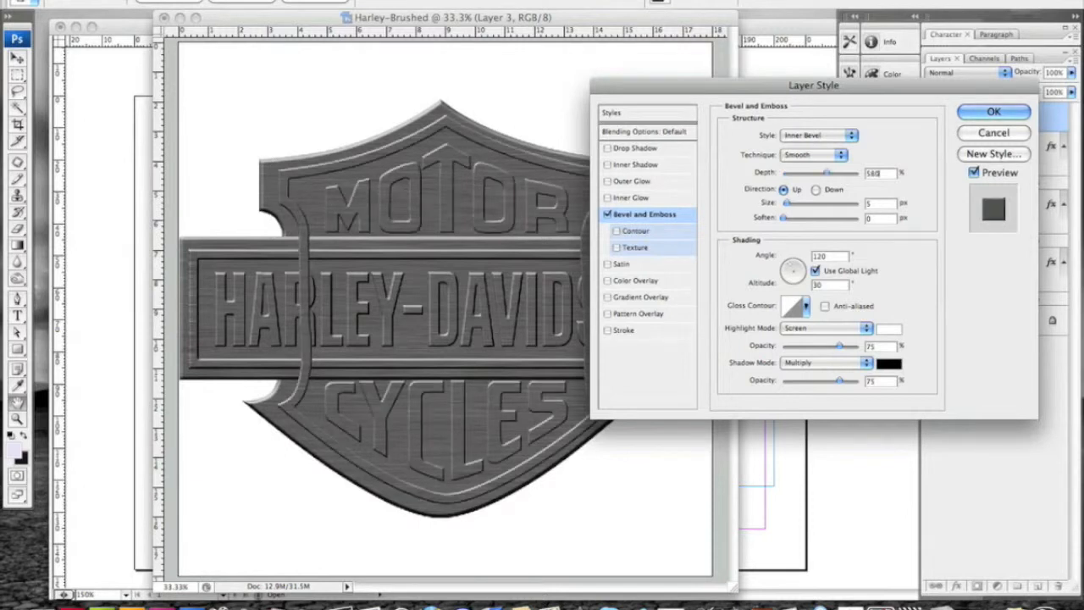
type("7")
left_click(970, 116)
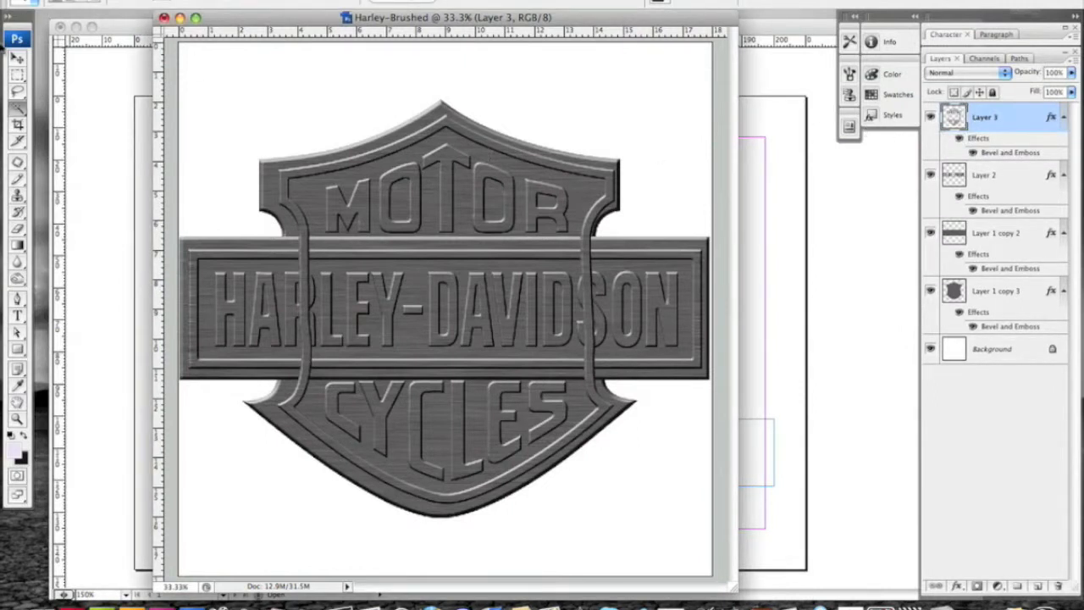
- Nudge Layer 3 slightly left and down so its outline and lettering sit centred on the shield, leaving that layer active
left_click(17, 60)
key("Left")
key("Left")
key("Left")
key("Left")
key("Left")
key("Left")
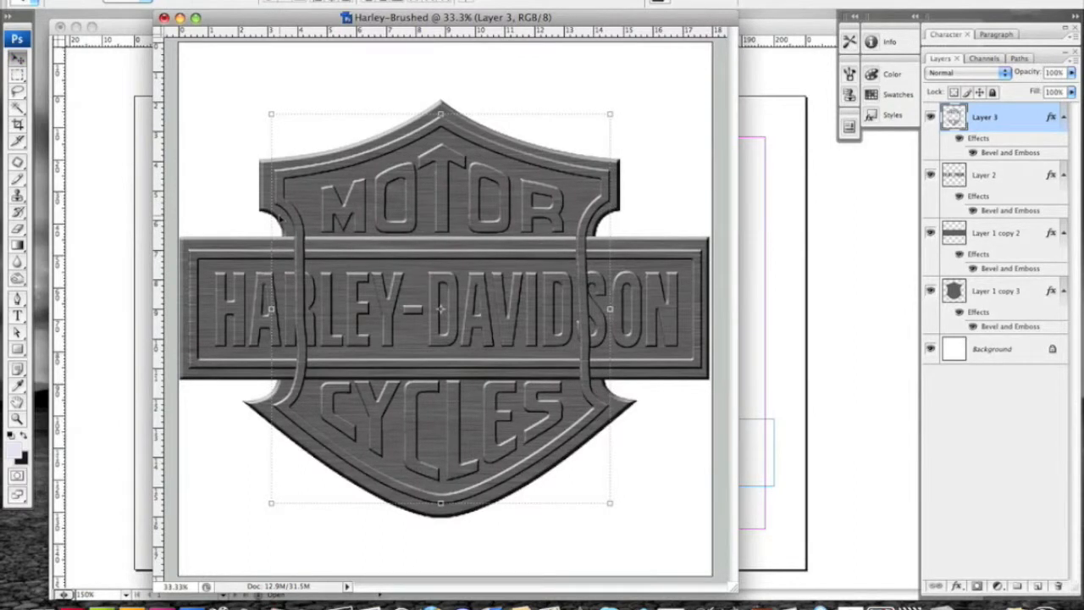
key("Down")
key("Down")
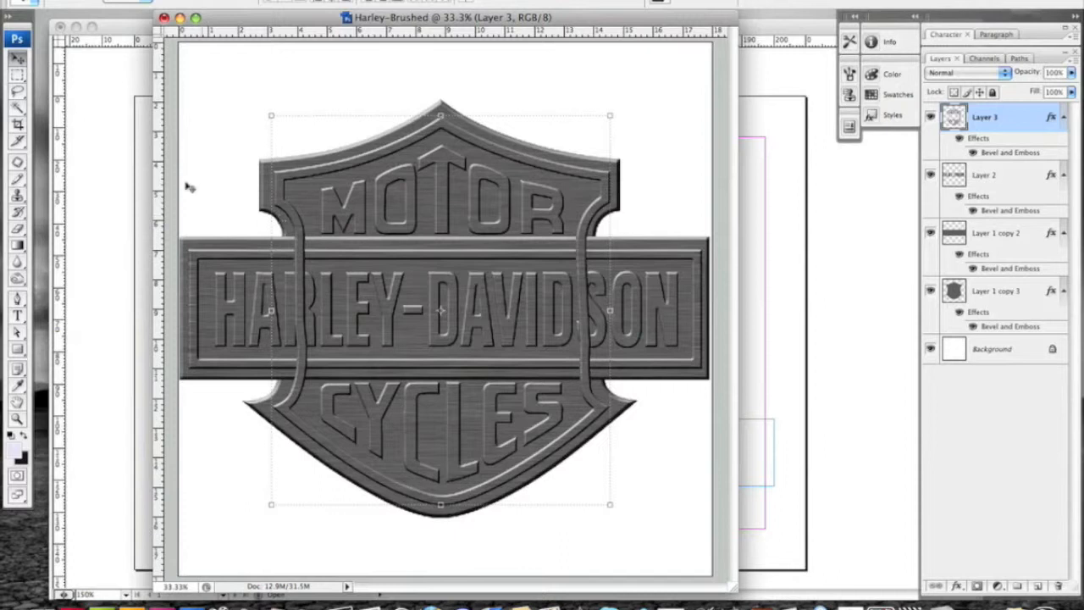
left_click(218, 138)
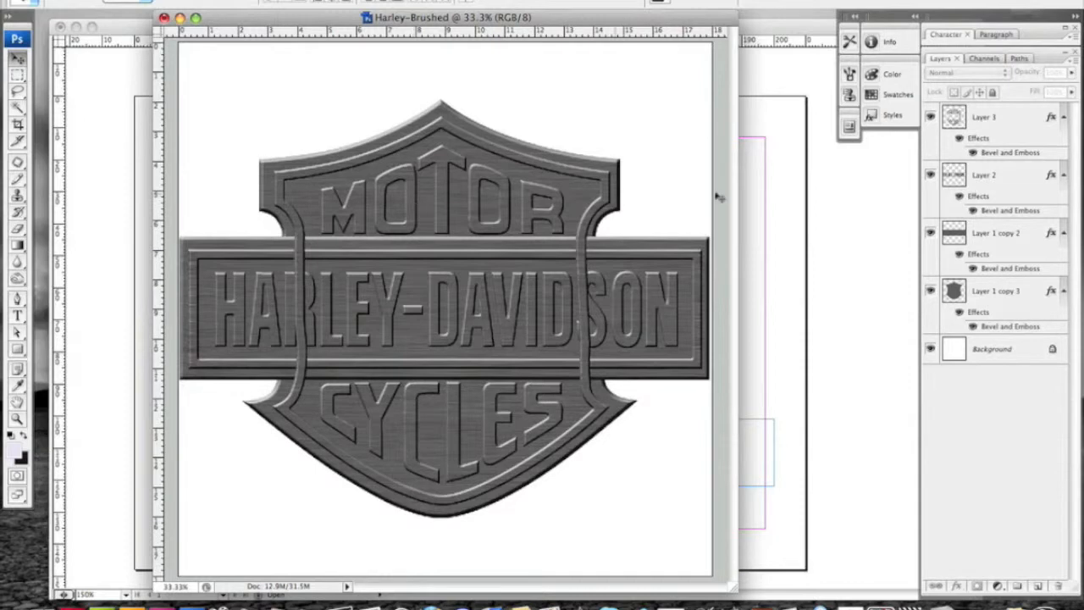
left_click(989, 125)
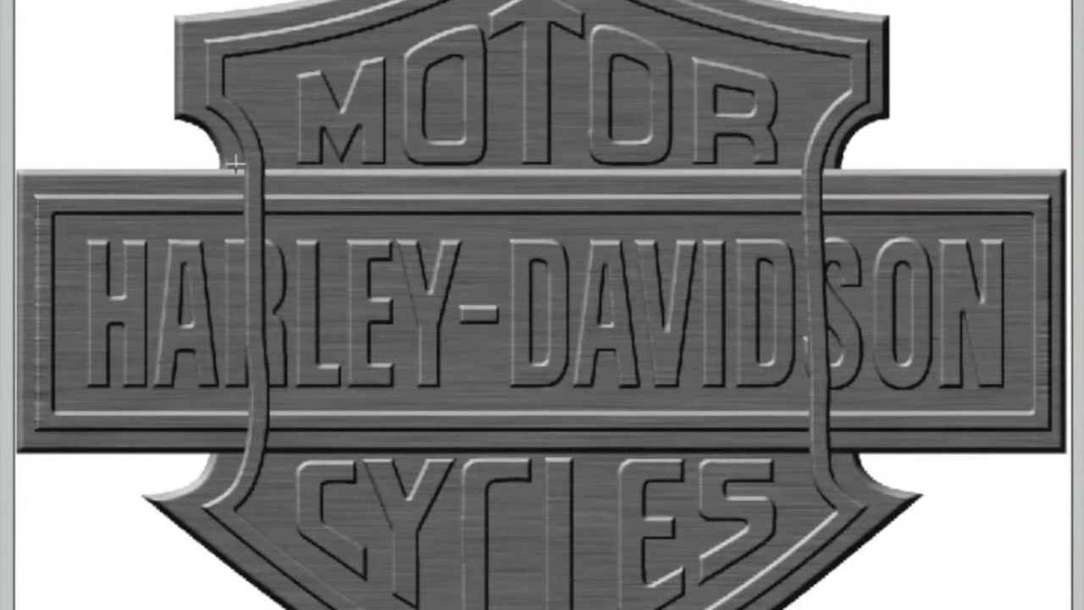
left_click_drag(234, 162, 779, 312)
left_click(893, 108)
left_click_drag(821, 170, 400, 290)
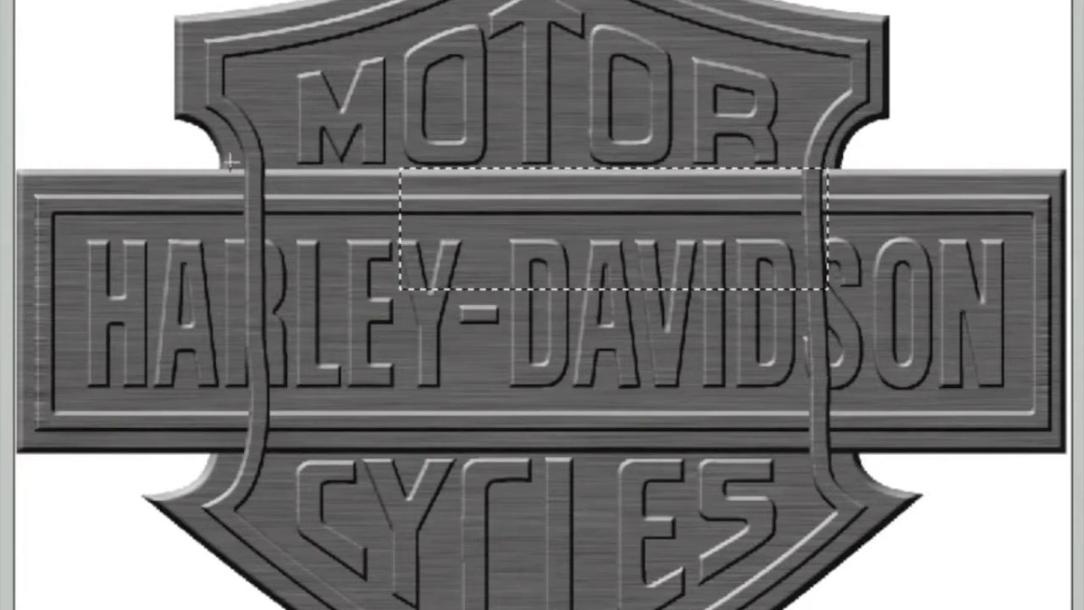
left_click(172, 102)
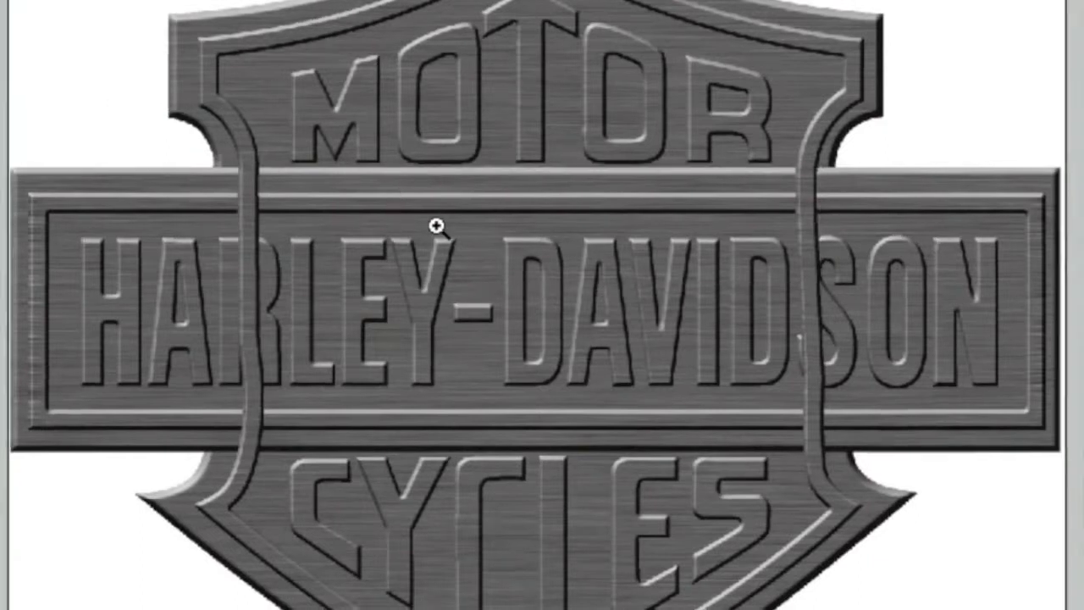
- Delete the parts of Layer 3's shield outline that cross the HARLEY-DAVIDSON banner using a rectangular marquee, and clear the selection
left_click(440, 226)
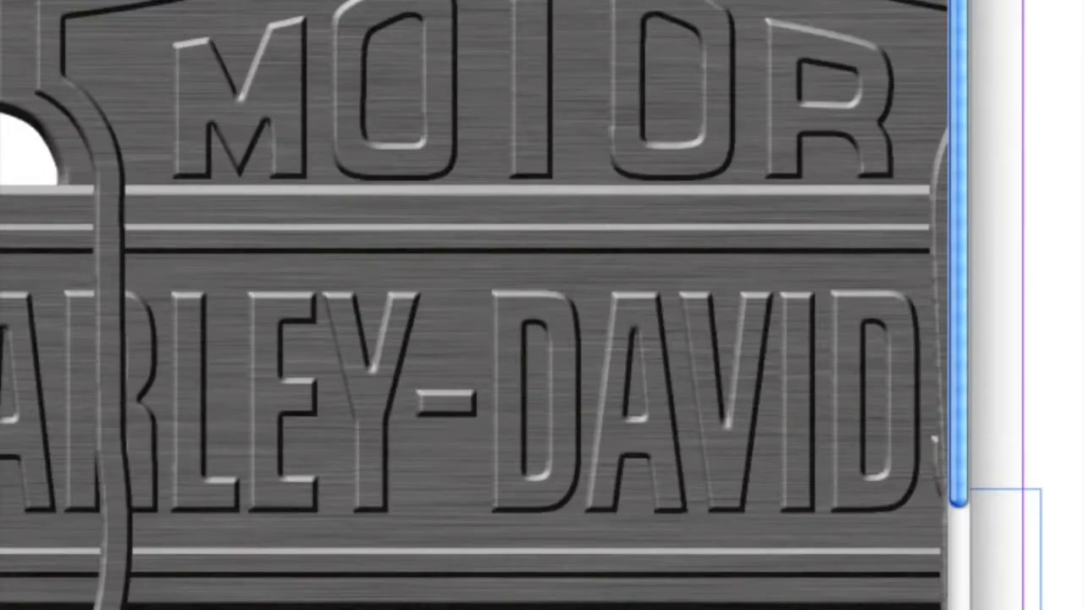
key("f")
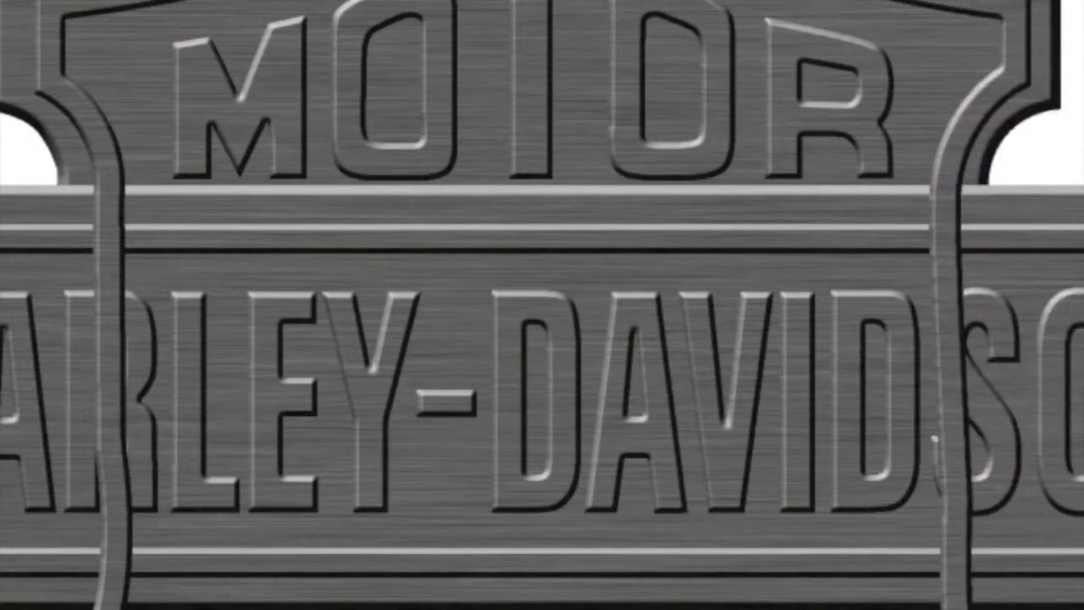
left_click_drag(87, 185, 972, 608)
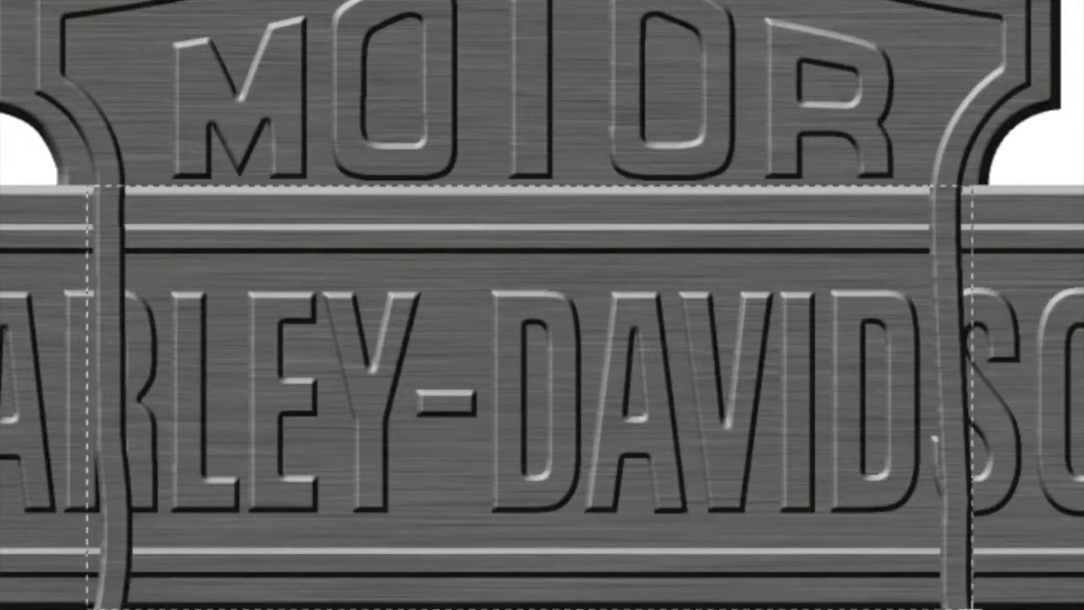
key("Delete")
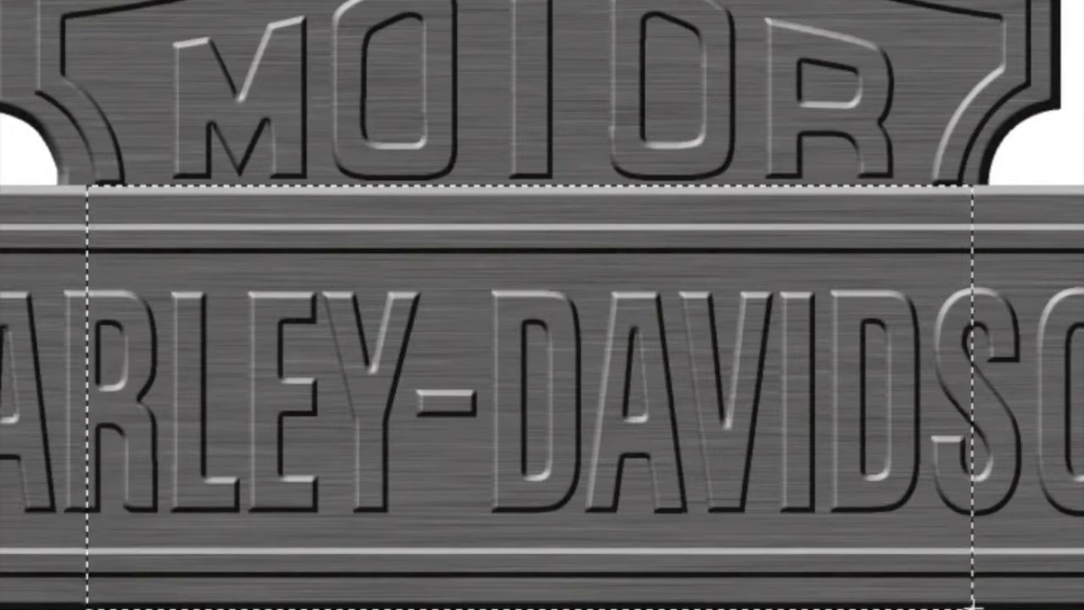
key("ctrl+d")
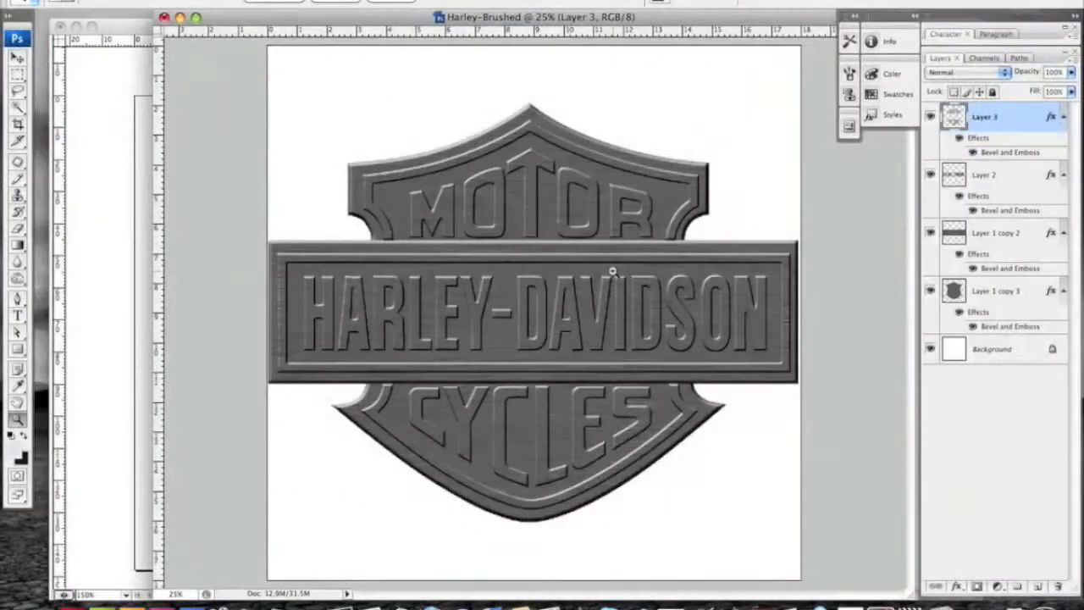
left_click(612, 271, "alt")
left_click(612, 271)
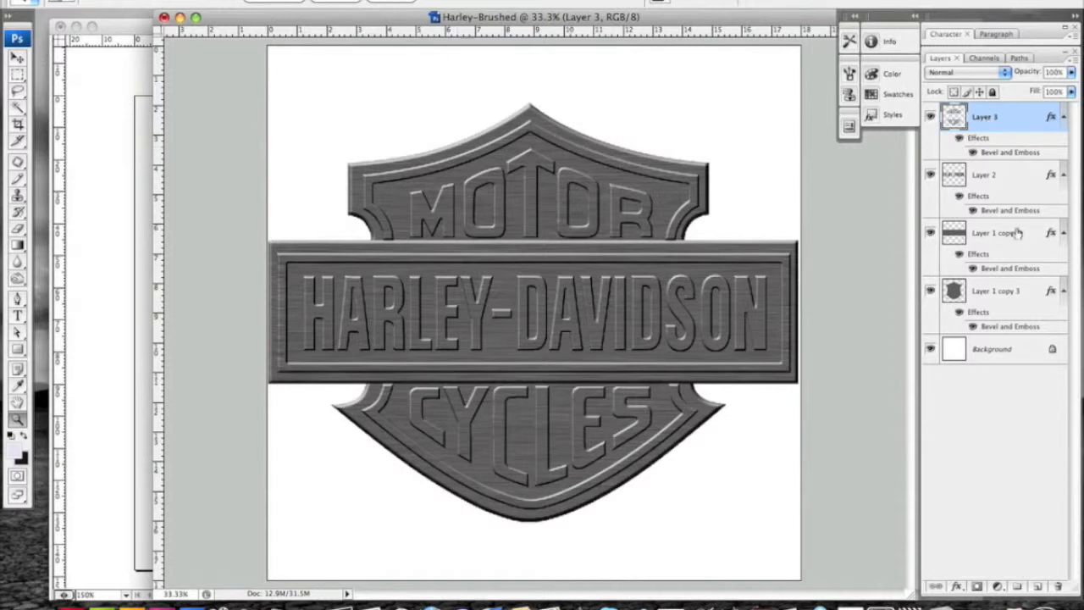
left_click(1004, 175, "shift")
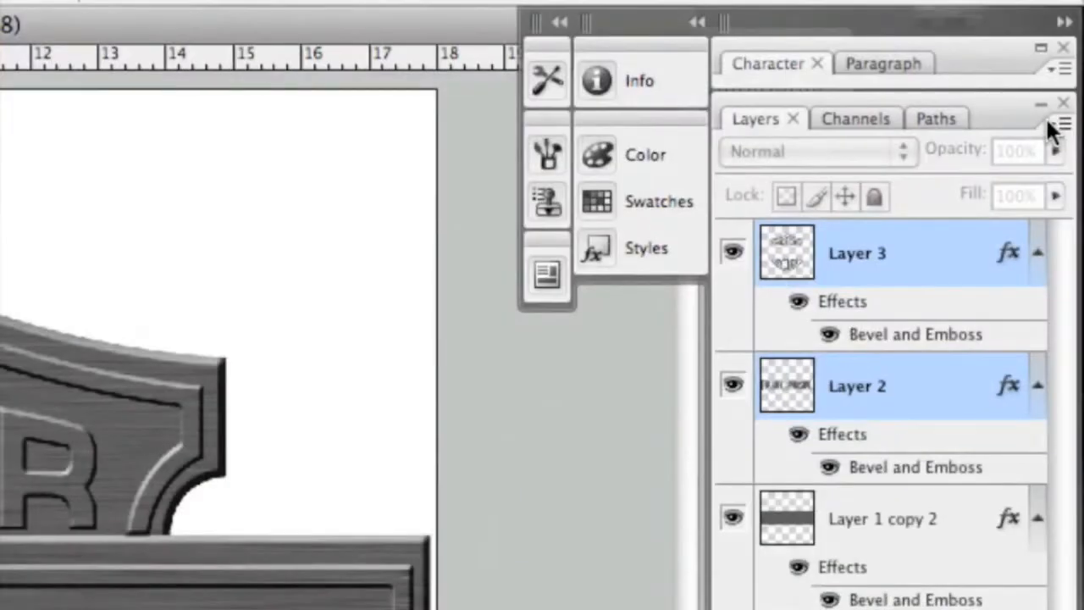
left_click(1060, 125)
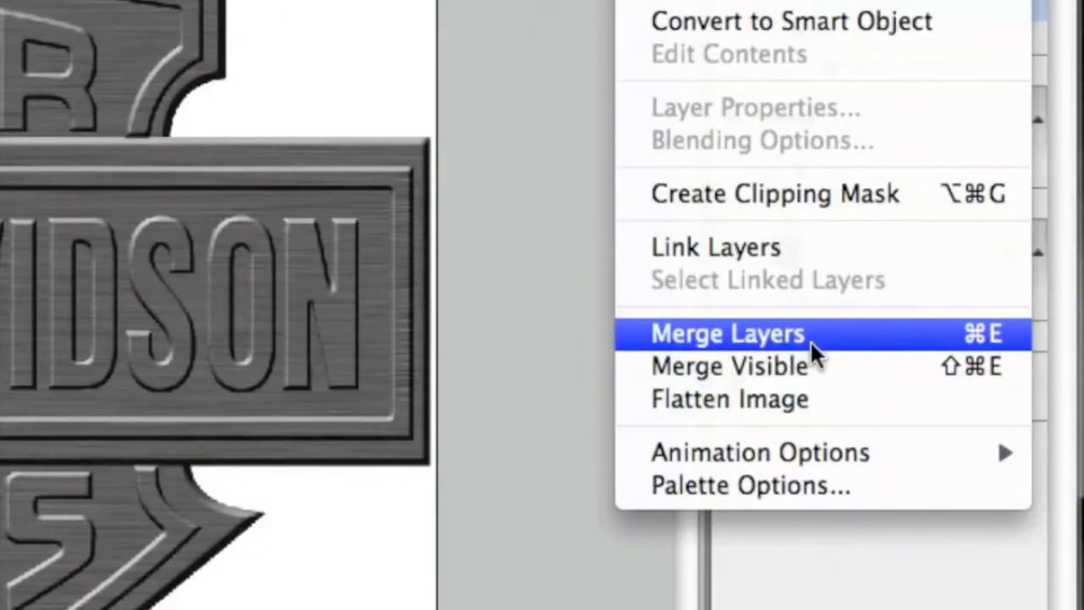
left_click(592, 116)
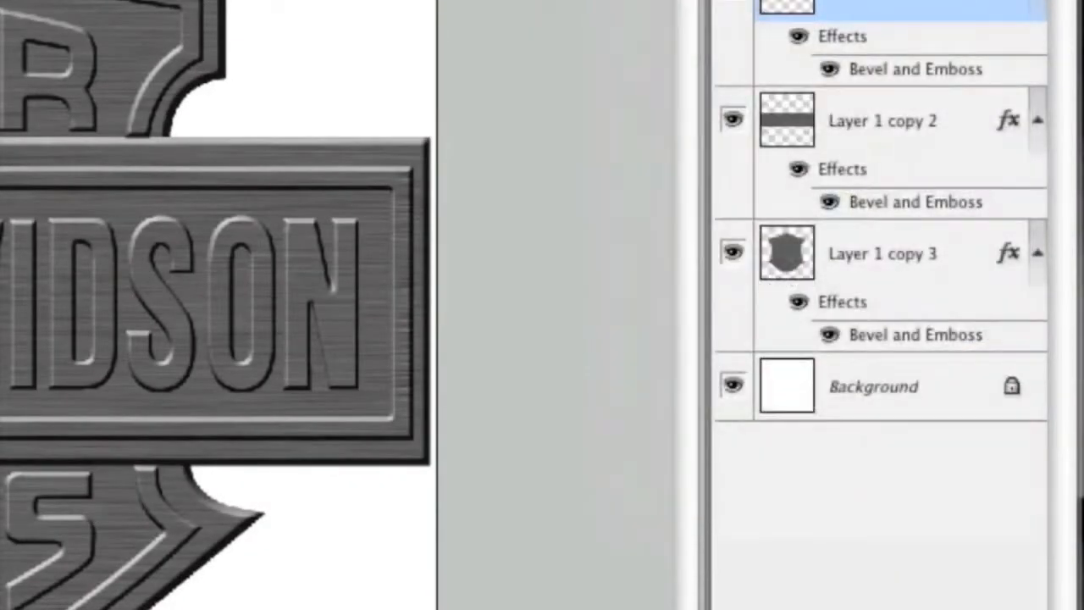
- Merge Layer 3 down into Layer 2
left_click(883, 2)
left_click(1031, 2)
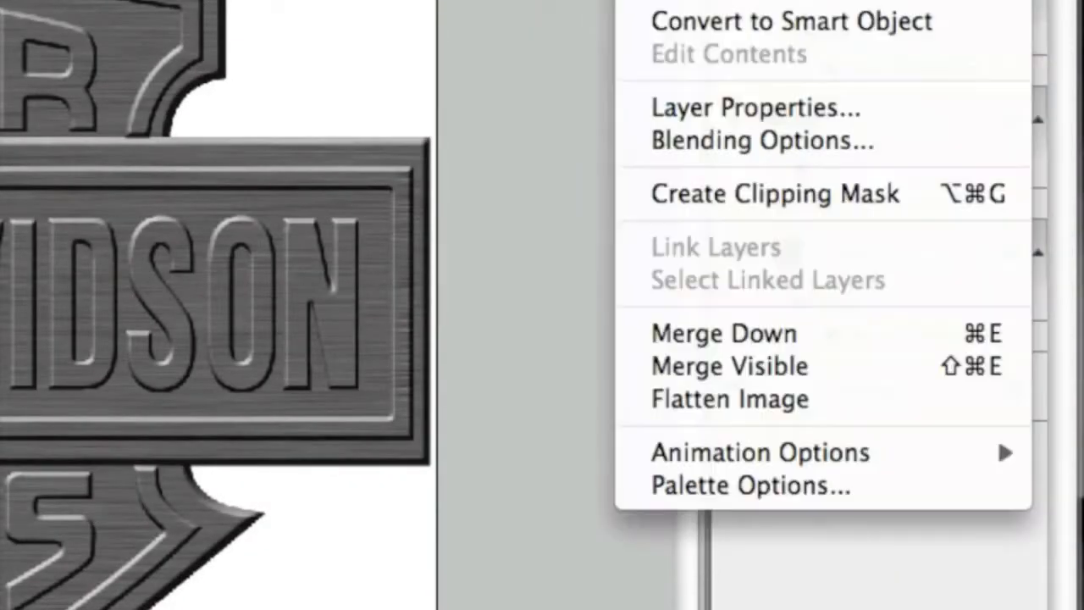
left_click(720, 337)
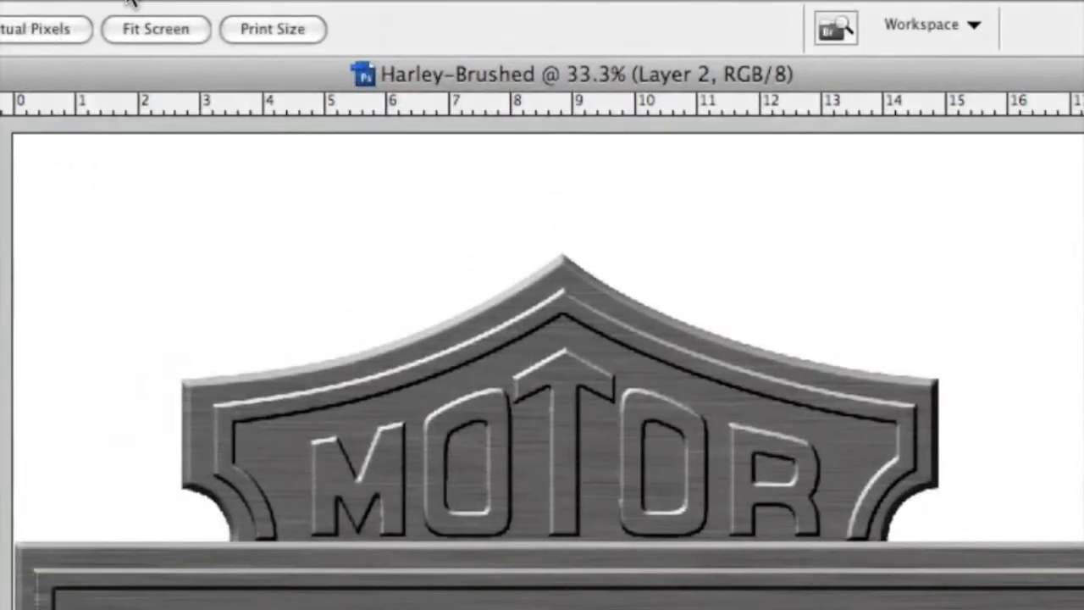
- Apply Lighting Effects to Layer 2 with a Default-style Spotlight, pulling the light's direction handle to the logo's upper-right corner
left_click(131, 3)
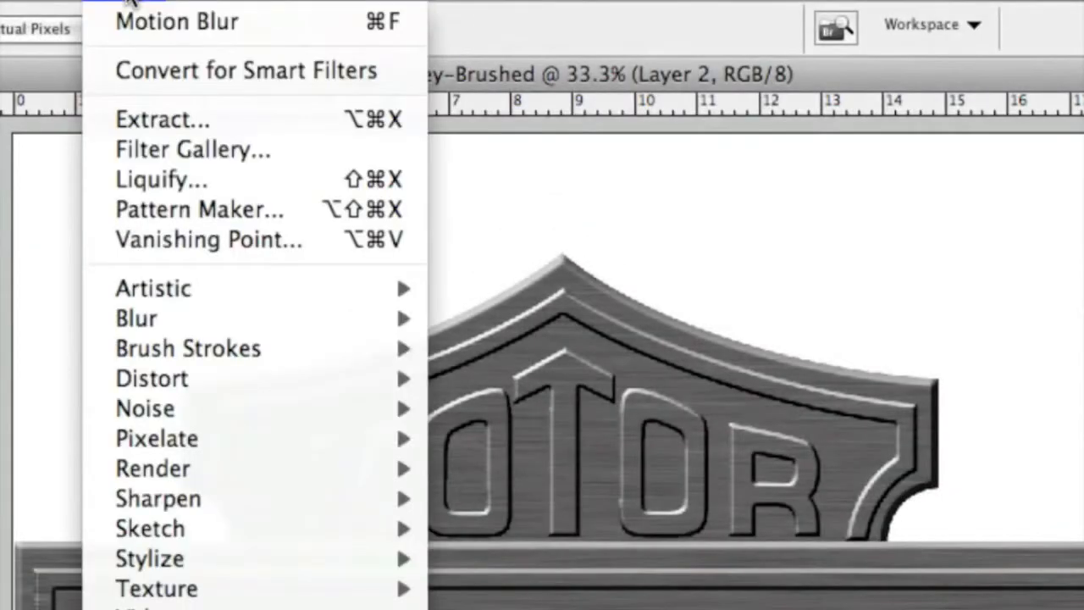
mouse_move(254, 468)
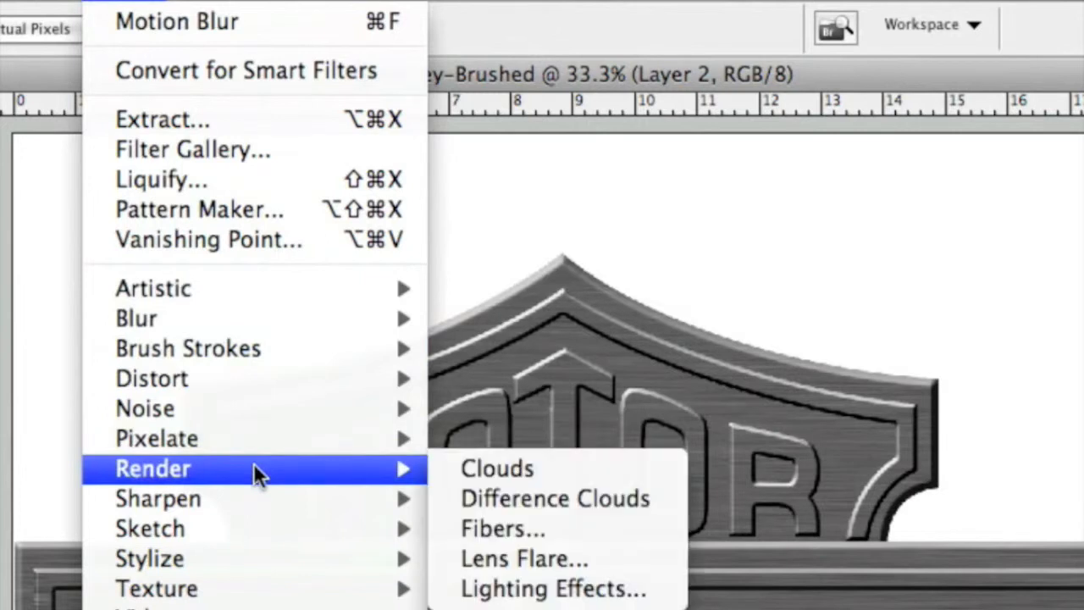
left_click(508, 590)
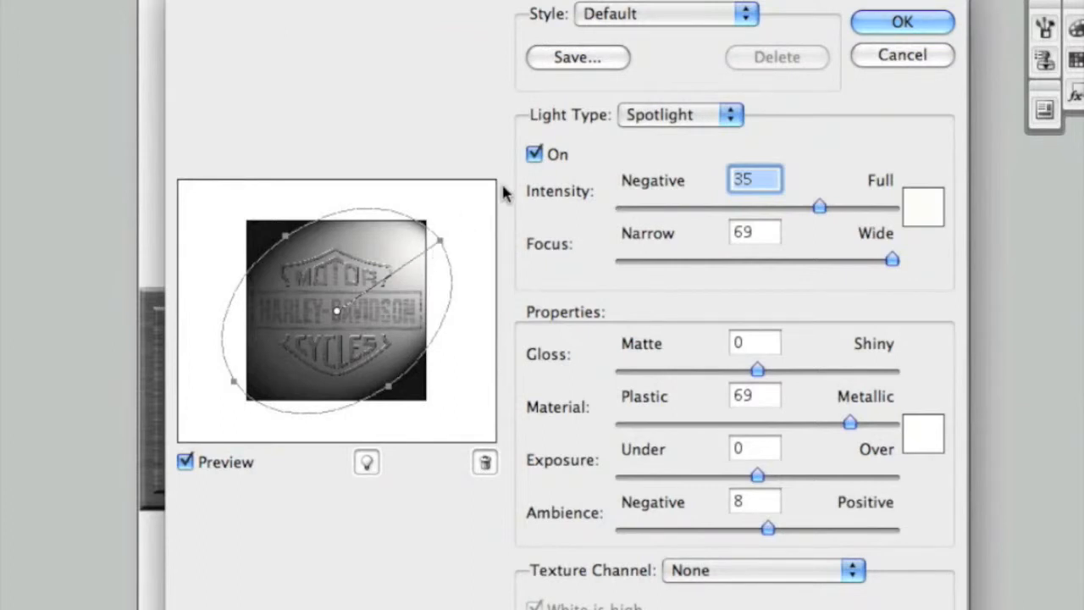
mouse_move(440, 240)
left_mouse_down()
mouse_move(450, 227)
mouse_move(425, 240)
mouse_move(446, 224)
mouse_move(423, 245)
mouse_move(423, 230)
left_mouse_up()
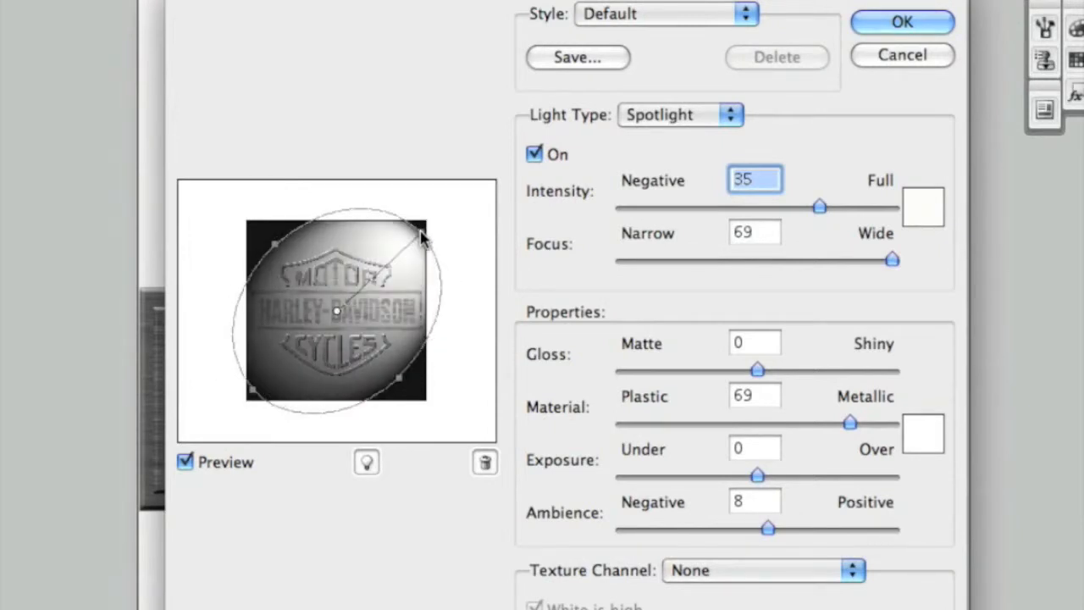
left_click(880, 19)
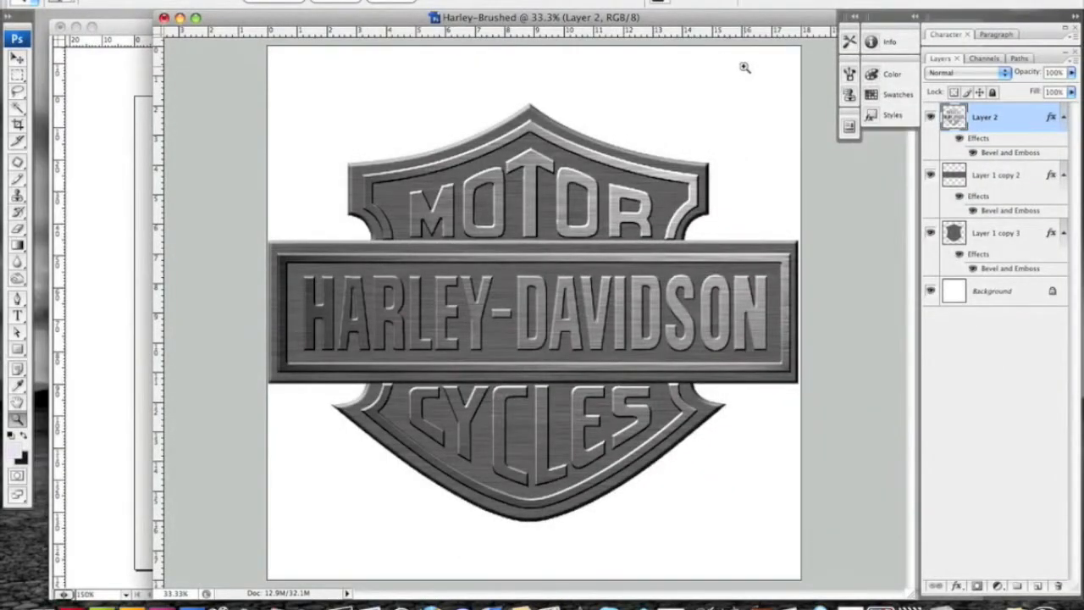
- Merge Layer 1 copy 2 down into Layer 1 copy 3 and set the merged layer's fill to 71%
left_click(1001, 173)
left_click(1001, 235)
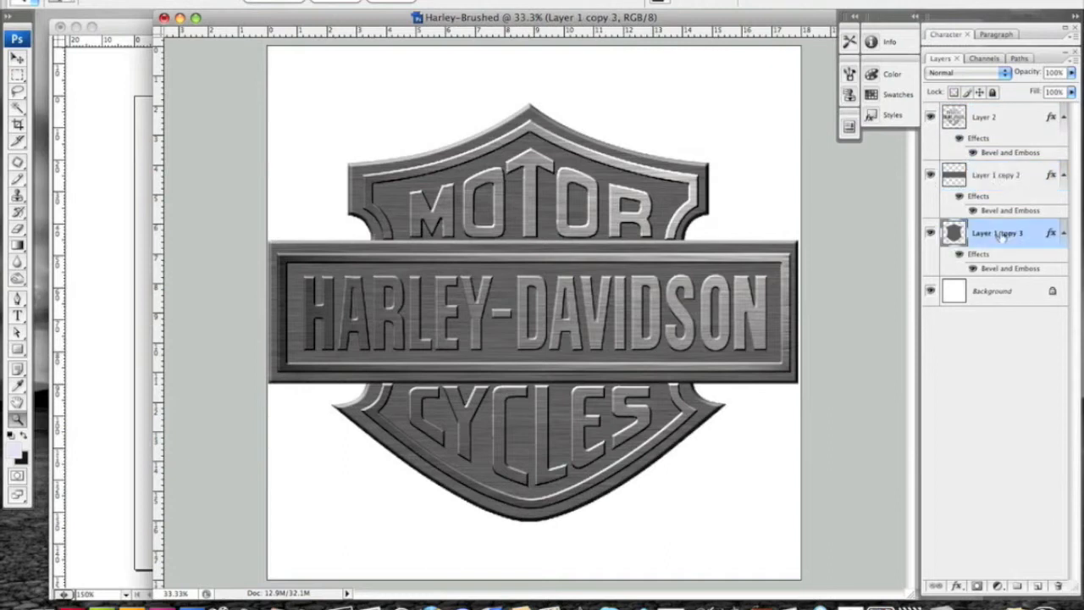
left_click(995, 173)
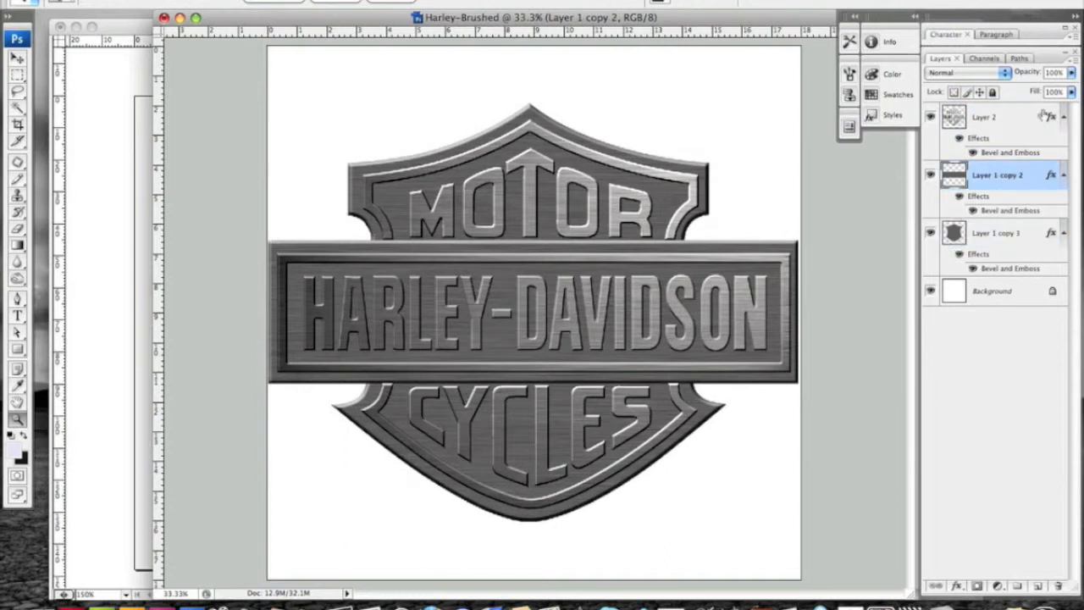
left_click(1071, 63)
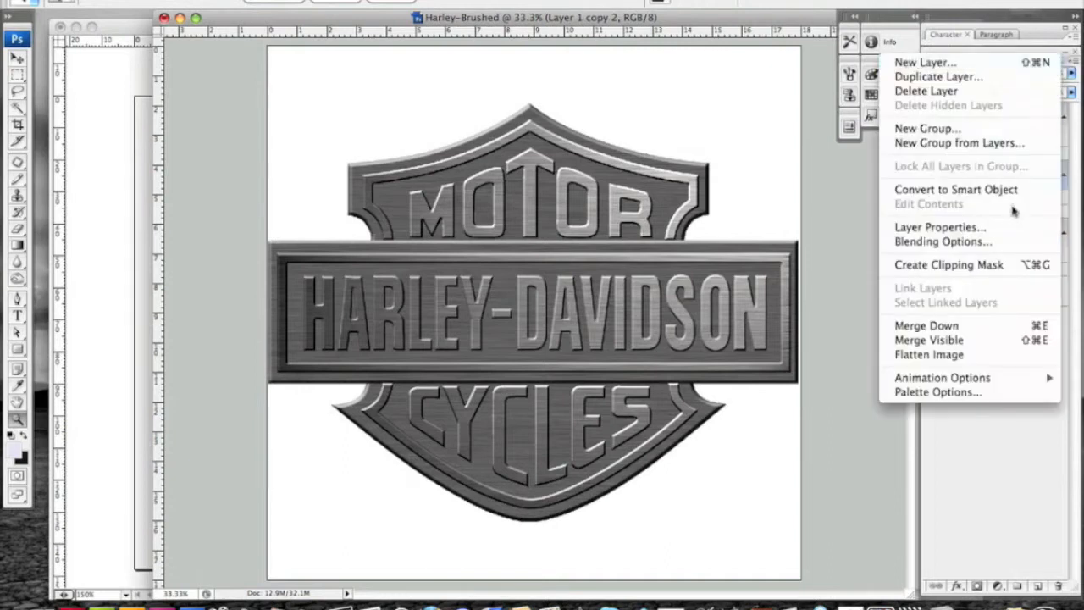
left_click(951, 332)
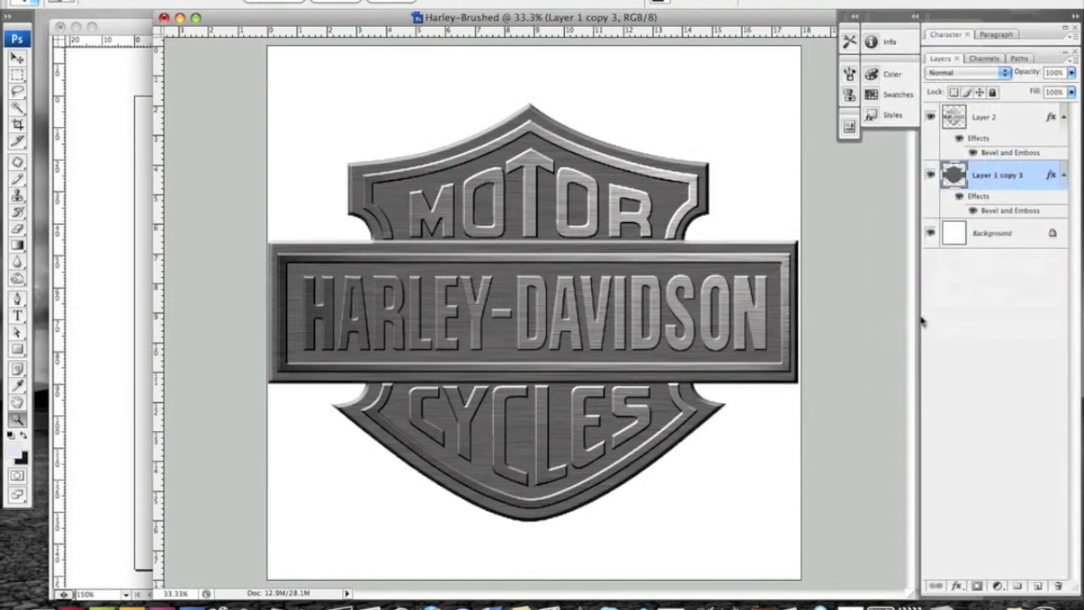
mouse_move(1070, 95)
left_mouse_down()
mouse_move(1069, 110)
mouse_move(1049, 115)
left_mouse_up()
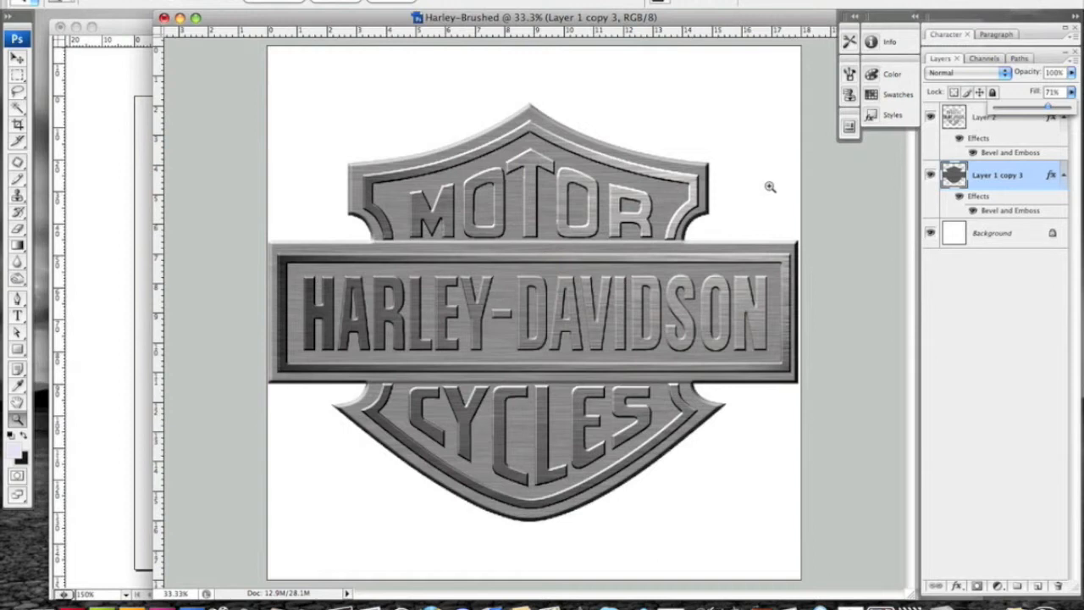
- Close harley logo.indd in InDesign and return to the Harley-Brushed document in Photoshop, leaving no layer selected
left_click(149, 109)
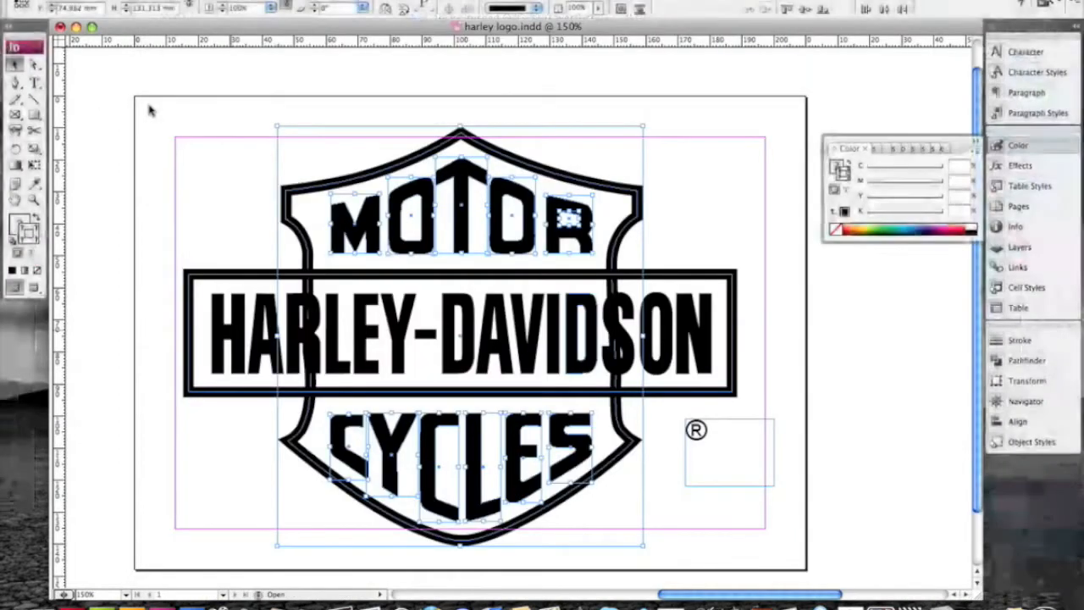
left_click(60, 28)
left_click(495, 176)
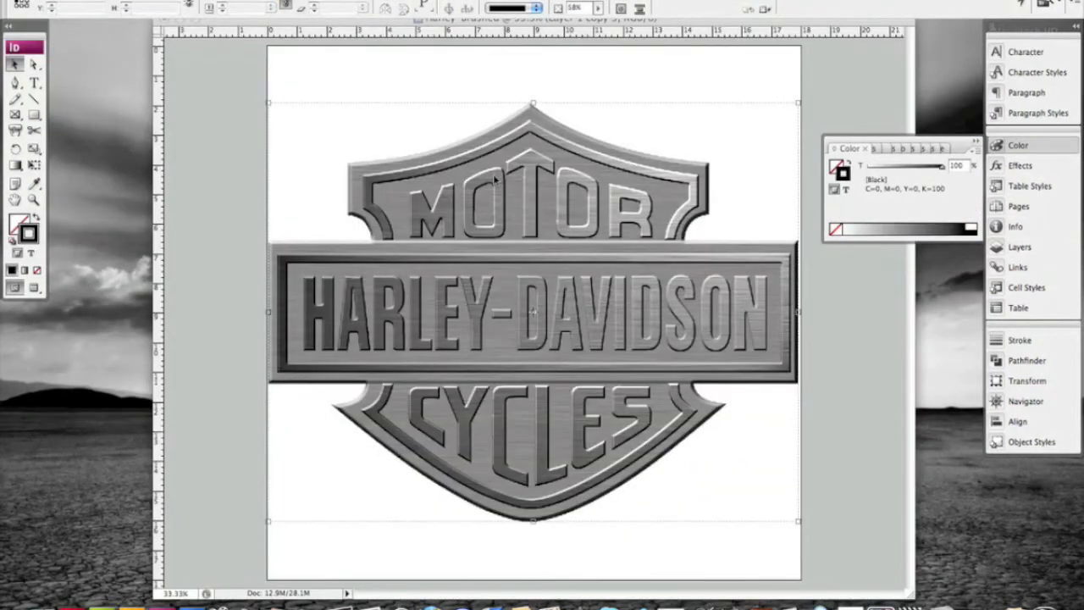
left_click(353, 82)
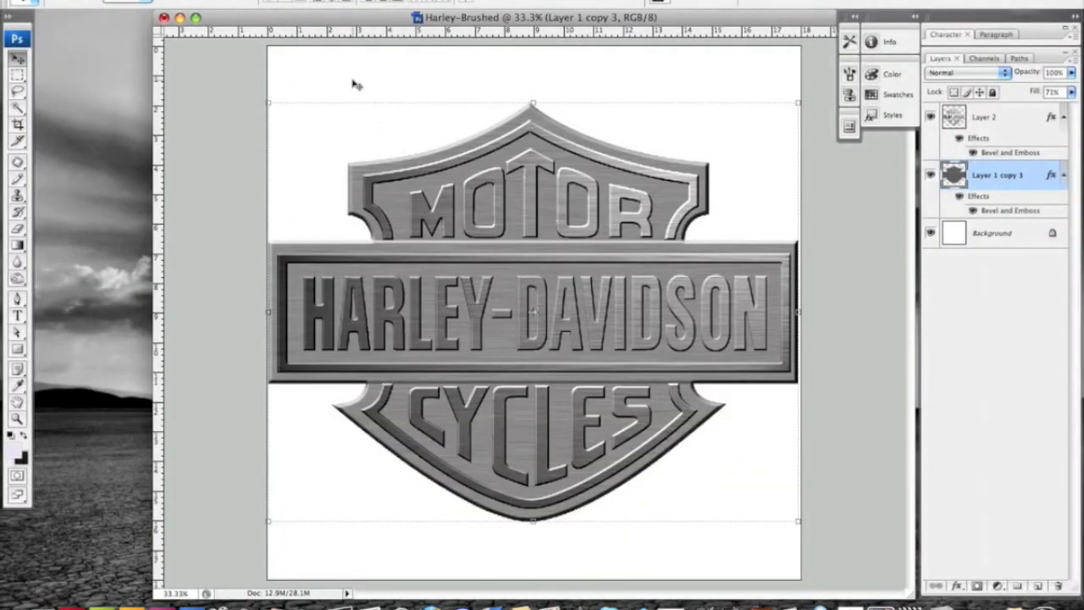
left_click(356, 84)
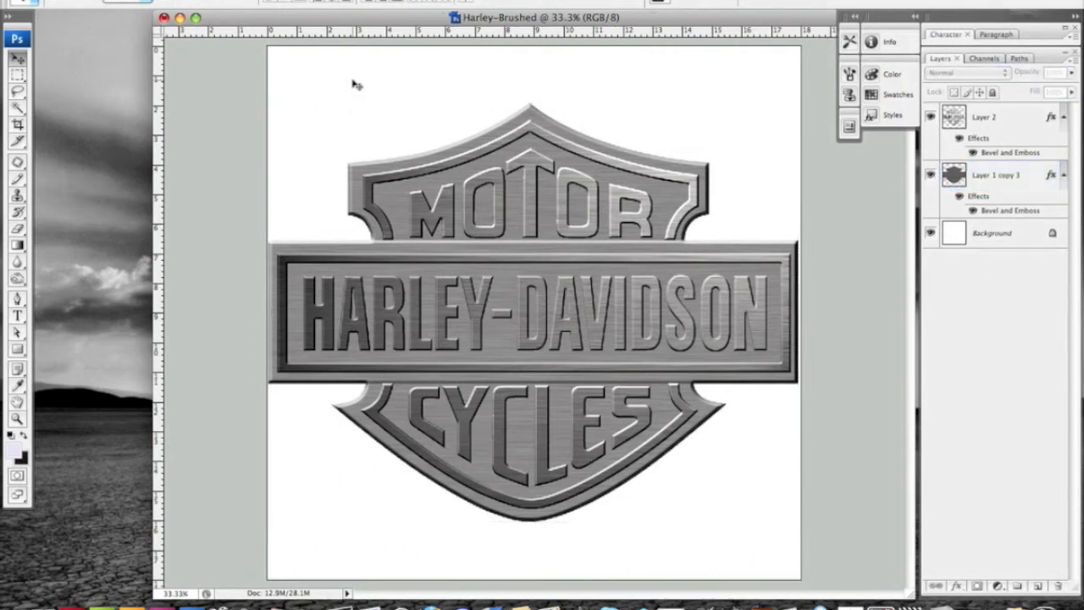